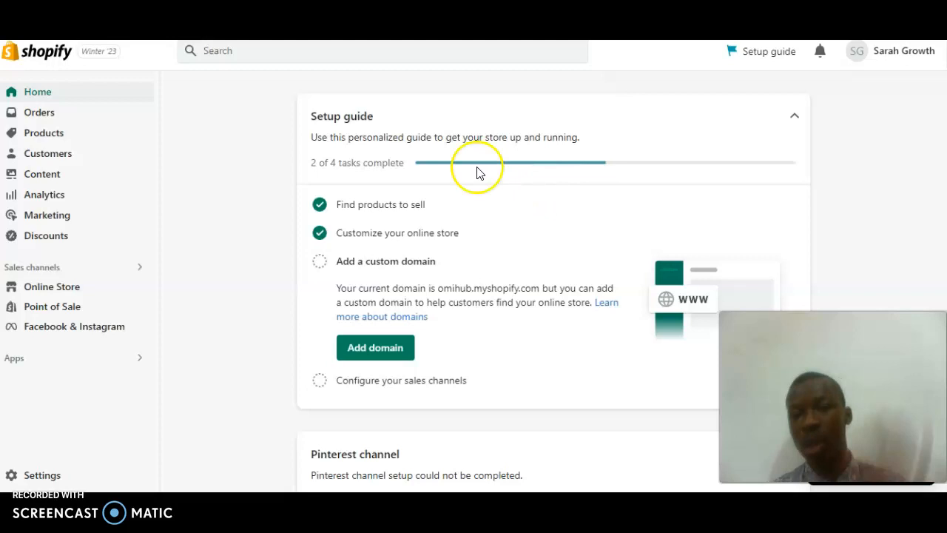
Open the Printful: Print on Demand app from the Shopify store's installed apps.
{"action": "left_click", "coordinate": [26, 367]}
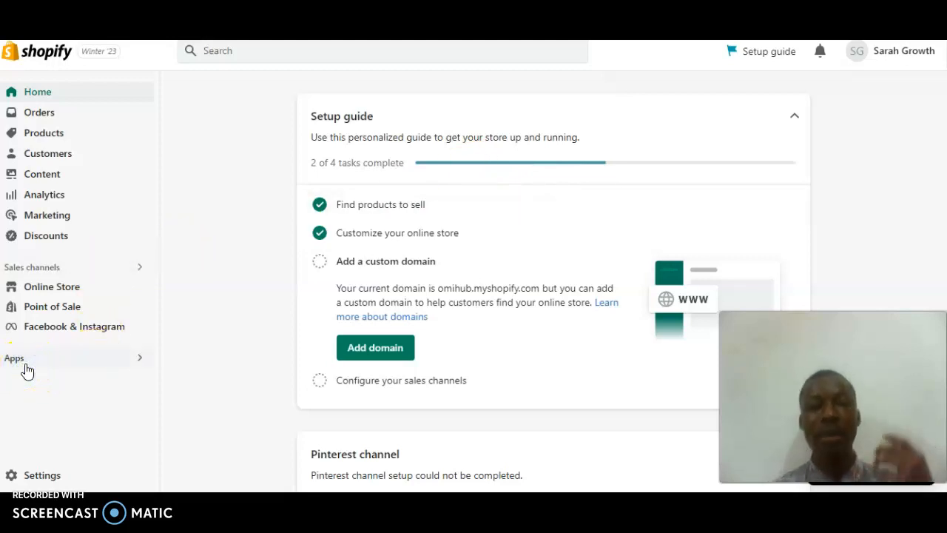
{"action": "left_click", "coordinate": [111, 375]}
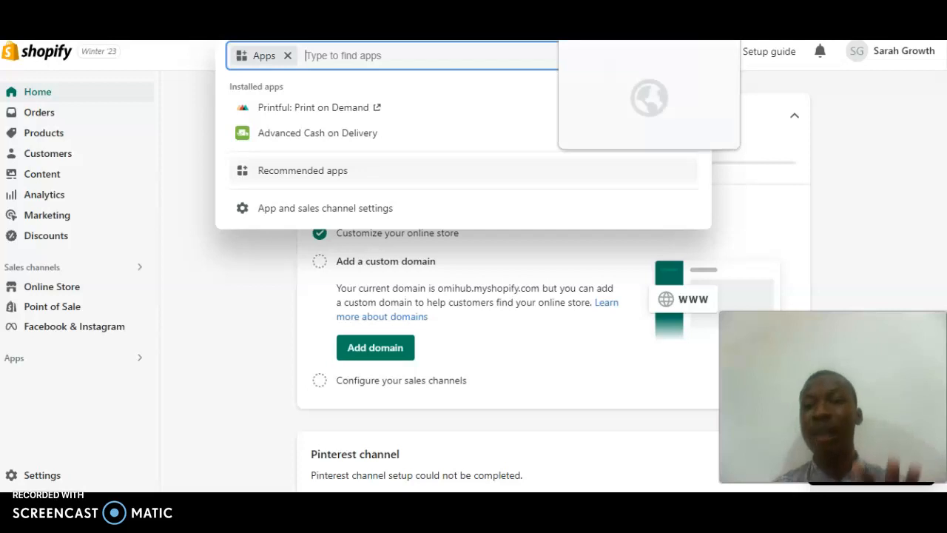
{"action": "left_click", "coordinate": [618, 15]}
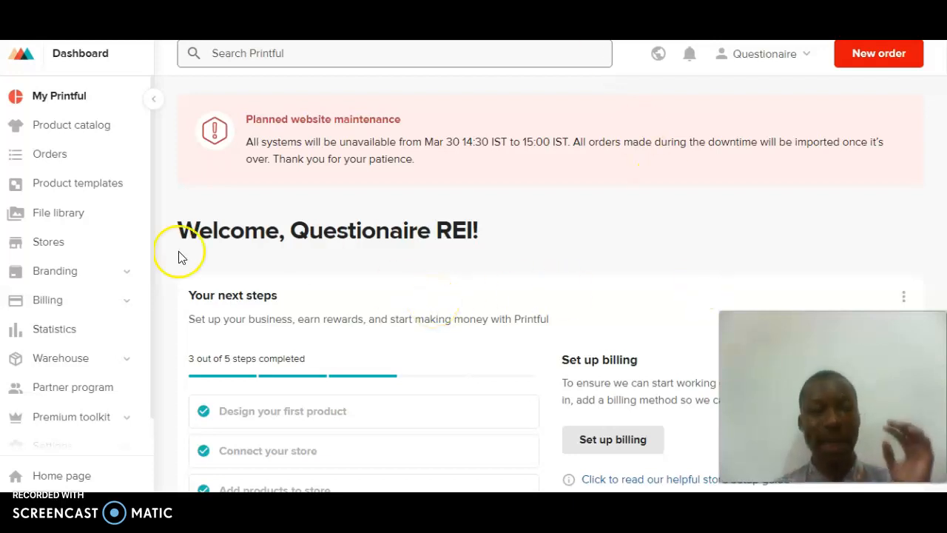
Open the Omihub store from Printful's list of connected stores.
{"action": "left_click", "coordinate": [53, 244]}
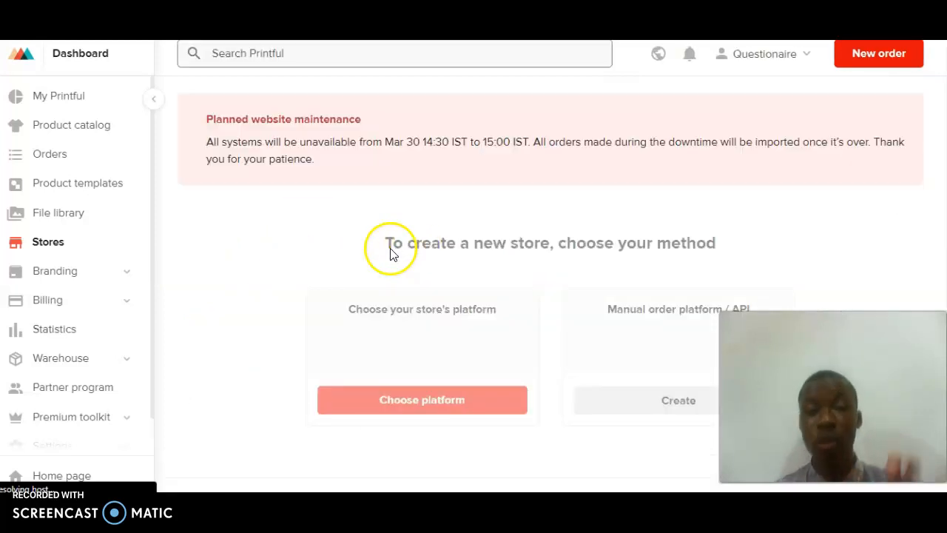
{"action": "scroll", "coordinate": [551, 272], "scroll_direction": "down", "scroll_amount": 1}
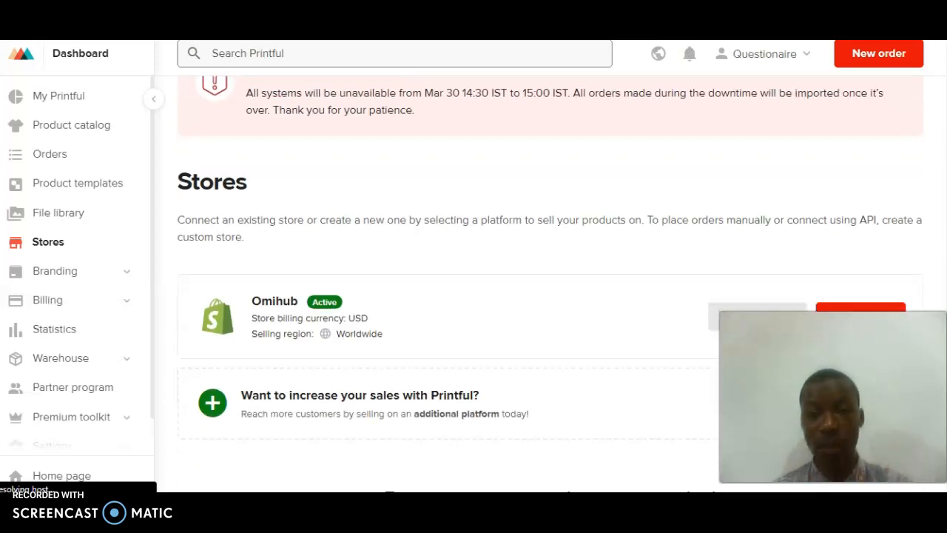
{"action": "scroll", "coordinate": [550, 273], "scroll_direction": "down", "scroll_amount": 1}
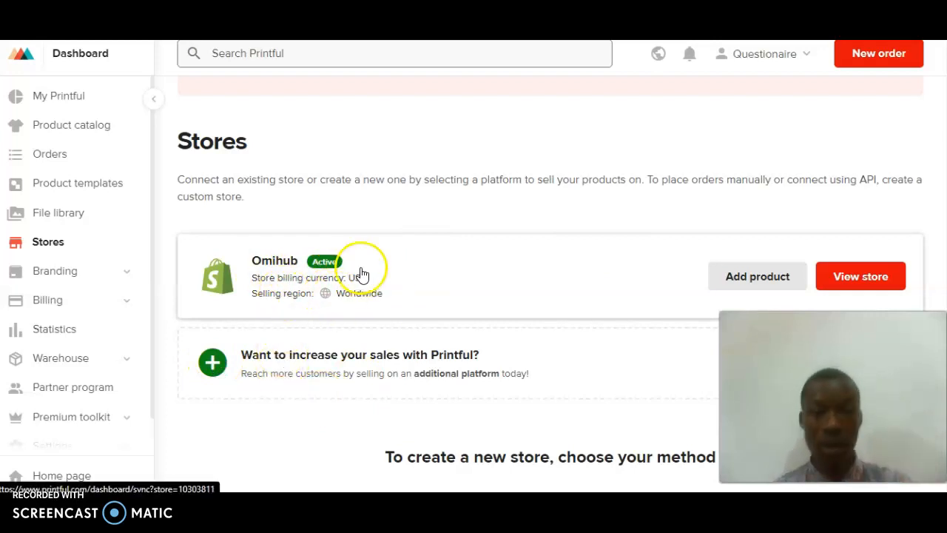
{"action": "scroll", "coordinate": [474, 282], "scroll_direction": "up", "scroll_amount": 1}
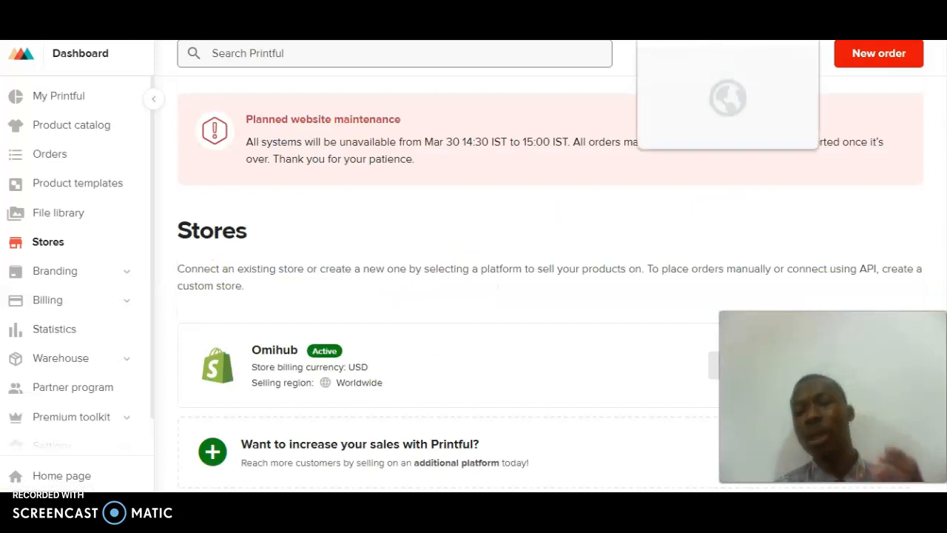
Switch to the Shopify theme editor and examine the Unisex windbreaker Featured Product section in the home page preview.
{"action": "left_click", "coordinate": [77, 102]}
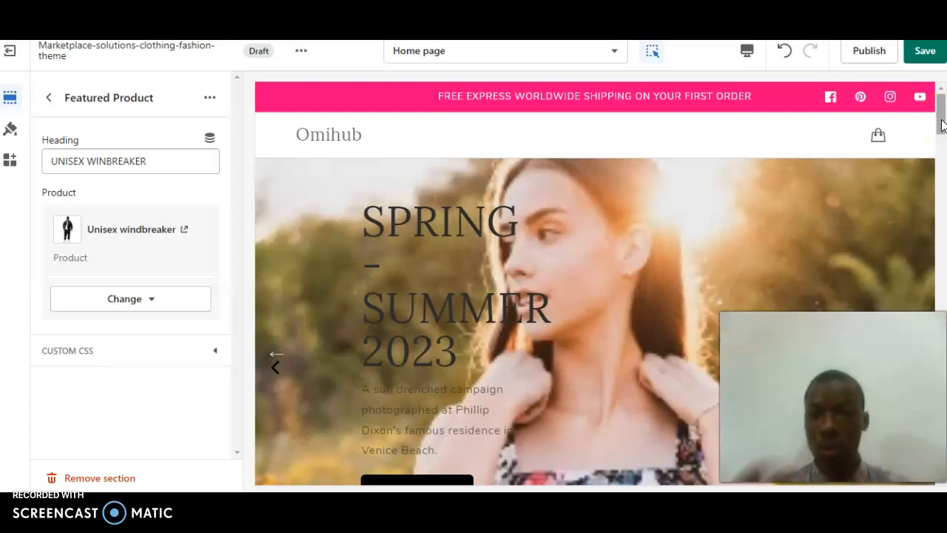
{"action": "left_click_drag", "start_coordinate": [941, 123], "coordinate": [939, 201]}
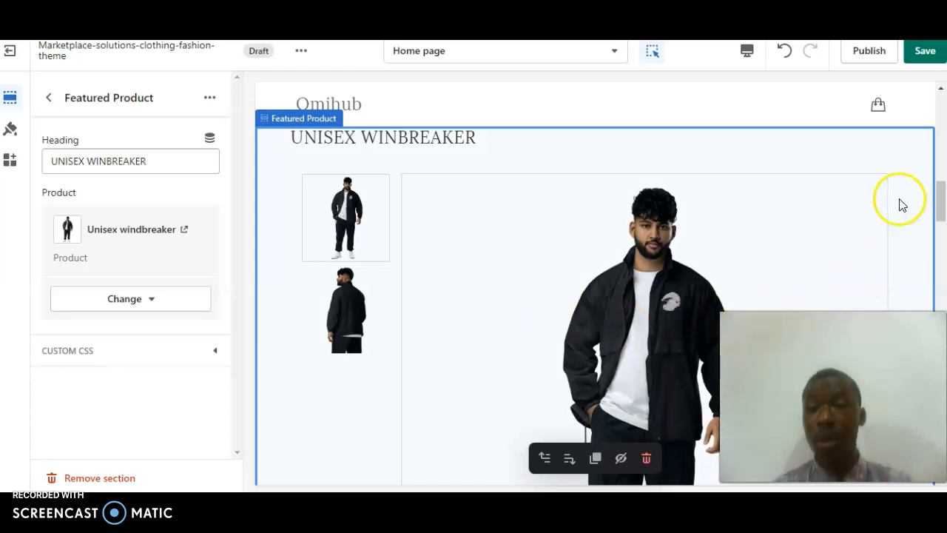
{"action": "left_click_drag", "start_coordinate": [940, 201], "coordinate": [943, 221]}
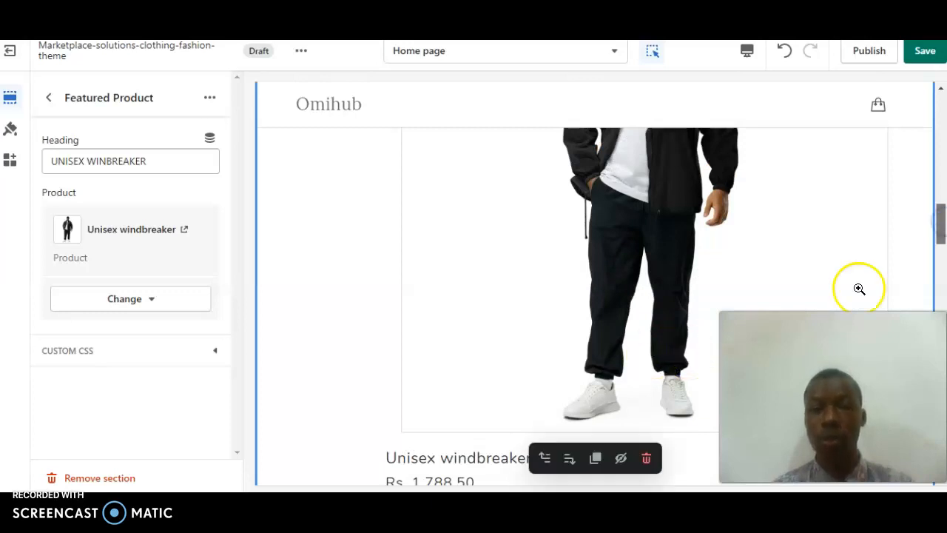
{"action": "mouse_move", "coordinate": [943, 228]}
{"action": "left_mouse_down"}
{"action": "mouse_move", "coordinate": [941, 109]}
{"action": "mouse_move", "coordinate": [942, 223]}
{"action": "left_mouse_up"}
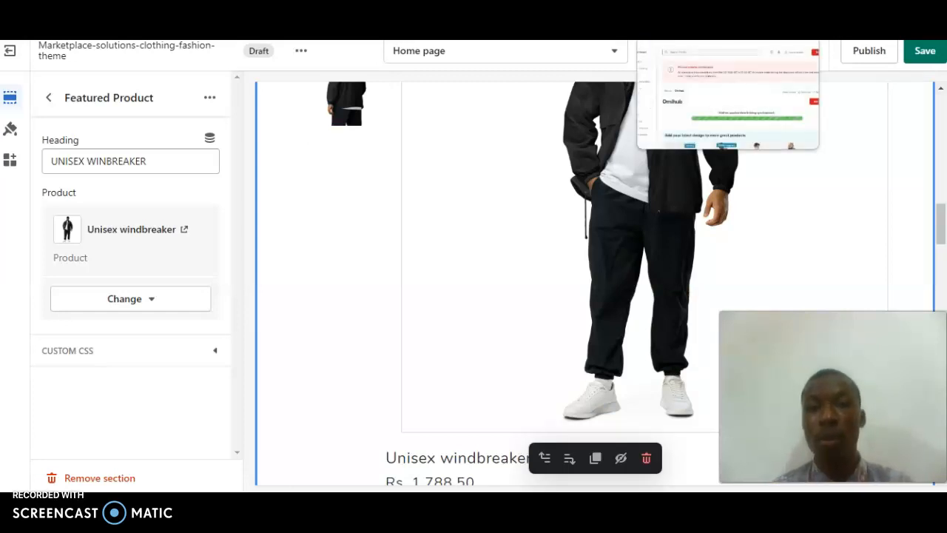
Switch back to the Omihub store in Printful and start adding a new product.
{"action": "left_click", "coordinate": [684, 5]}
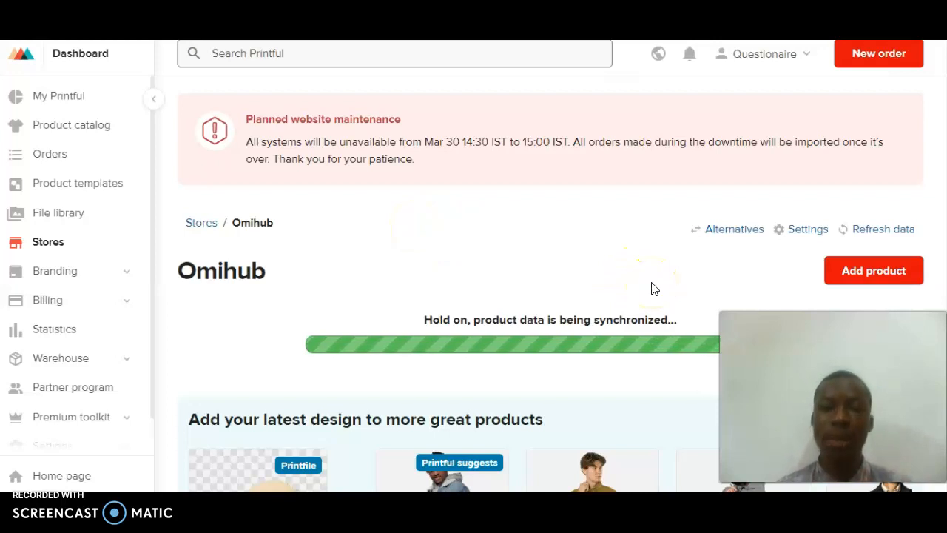
{"action": "left_click", "coordinate": [854, 281]}
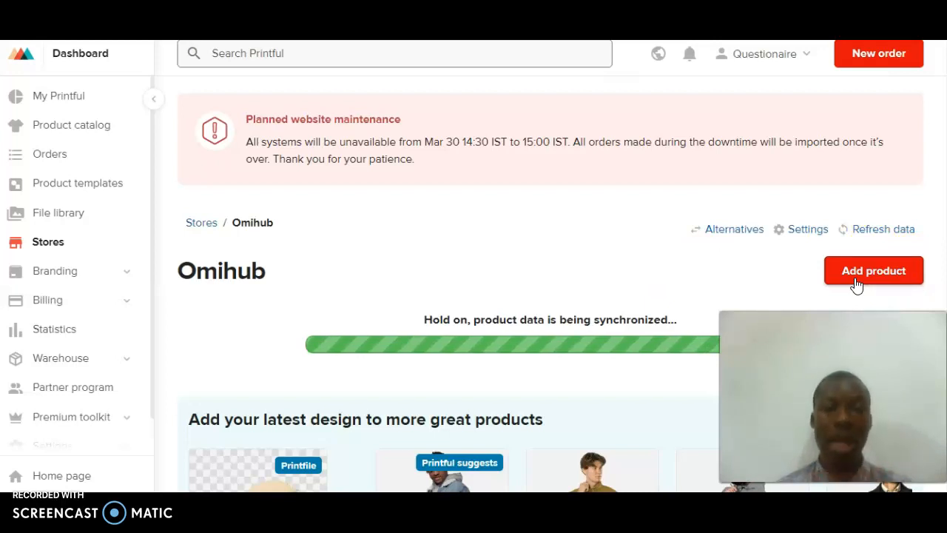
{"action": "left_click", "coordinate": [856, 283]}
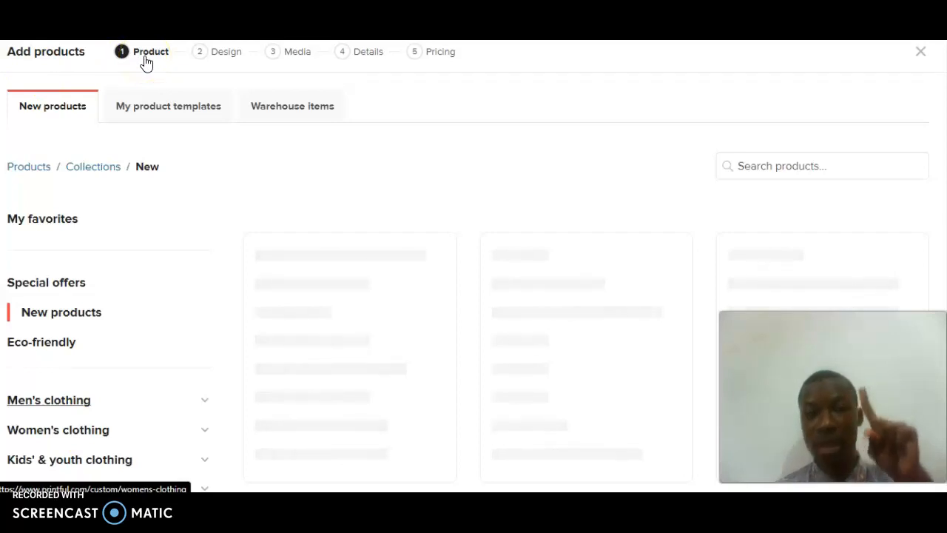
{"action": "left_click", "coordinate": [209, 61]}
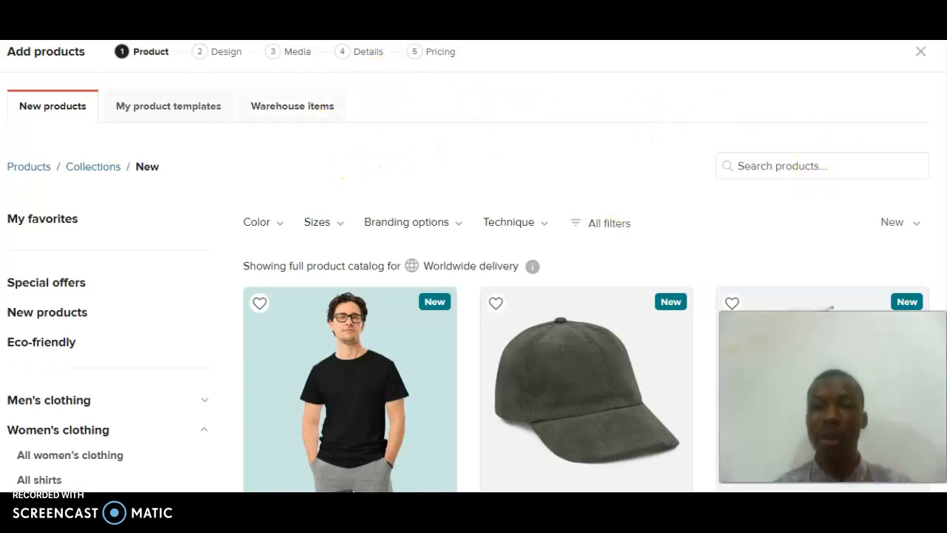
Choose the Women's Crop Top | AS Colour 4062 from the new products and open it for design.
{"action": "scroll", "coordinate": [474, 296], "scroll_direction": "down", "scroll_amount": 8}
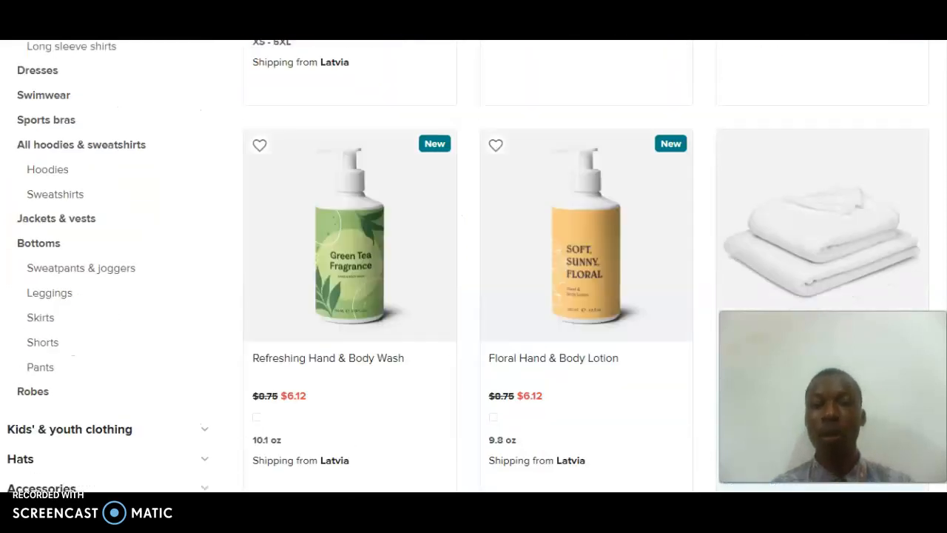
{"action": "scroll", "coordinate": [474, 266], "scroll_direction": "down", "scroll_amount": 5}
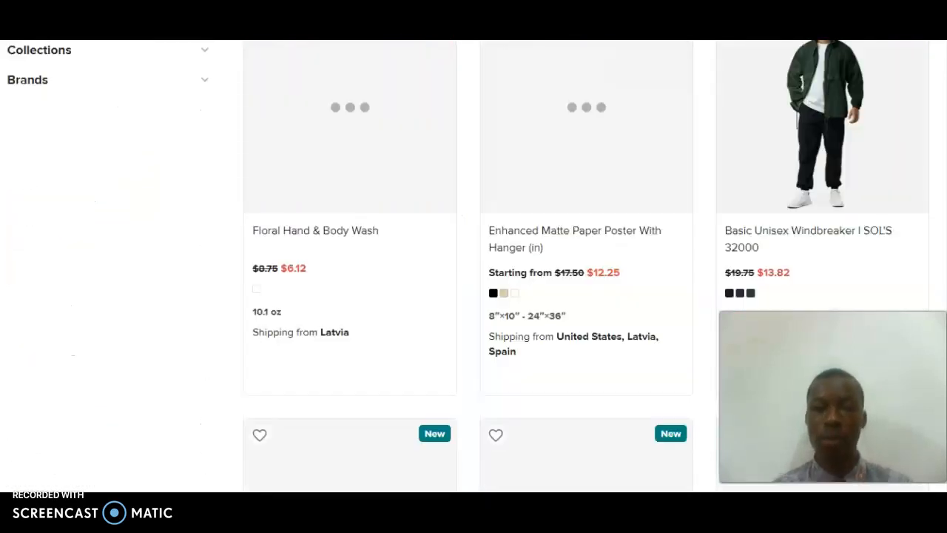
{"action": "scroll", "coordinate": [473, 267], "scroll_direction": "down", "scroll_amount": 8}
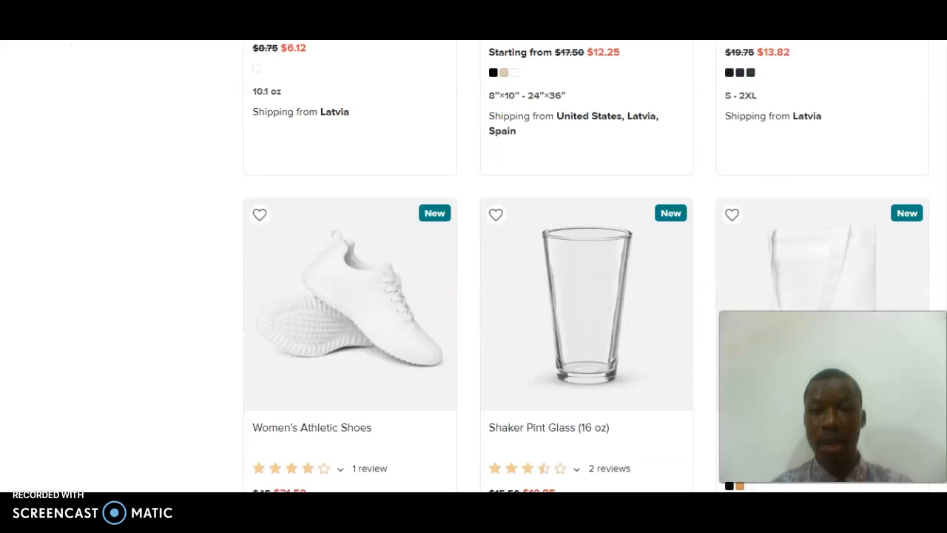
{"action": "scroll", "coordinate": [474, 266], "scroll_direction": "down", "scroll_amount": 2}
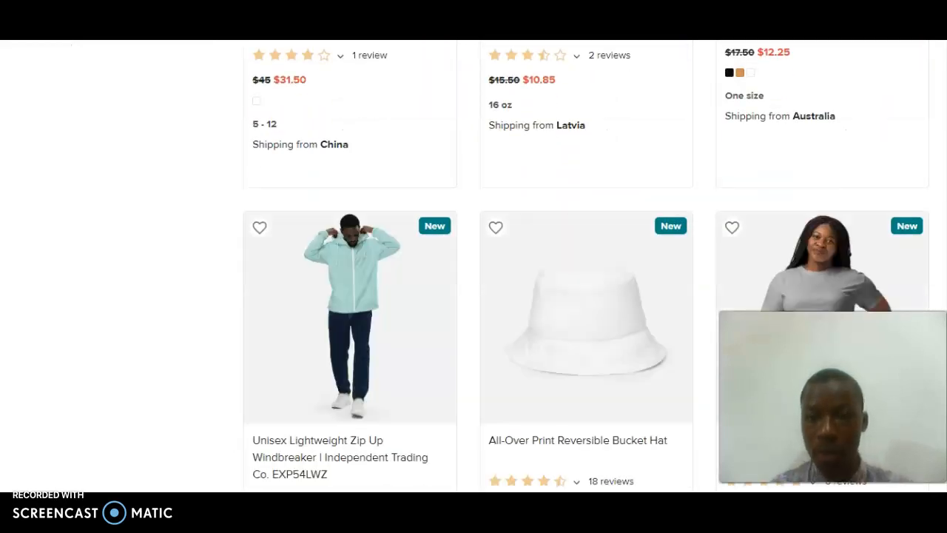
{"action": "scroll", "coordinate": [474, 266], "scroll_direction": "down", "scroll_amount": 2}
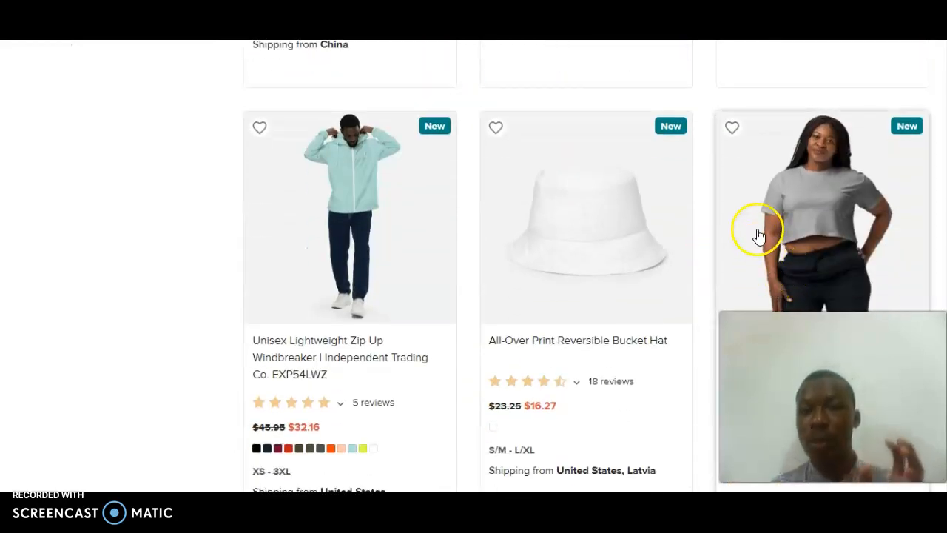
{"action": "left_click", "coordinate": [820, 214]}
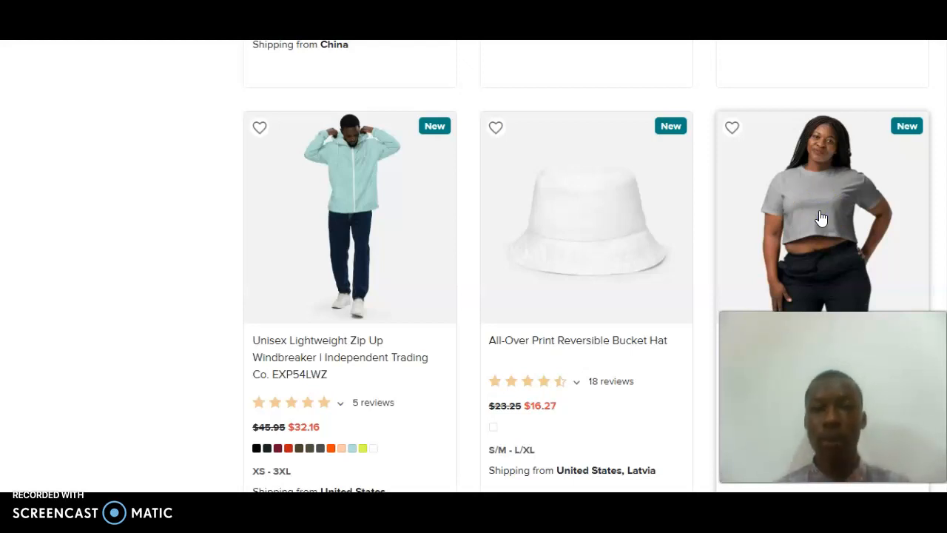
{"action": "left_click", "coordinate": [823, 230]}
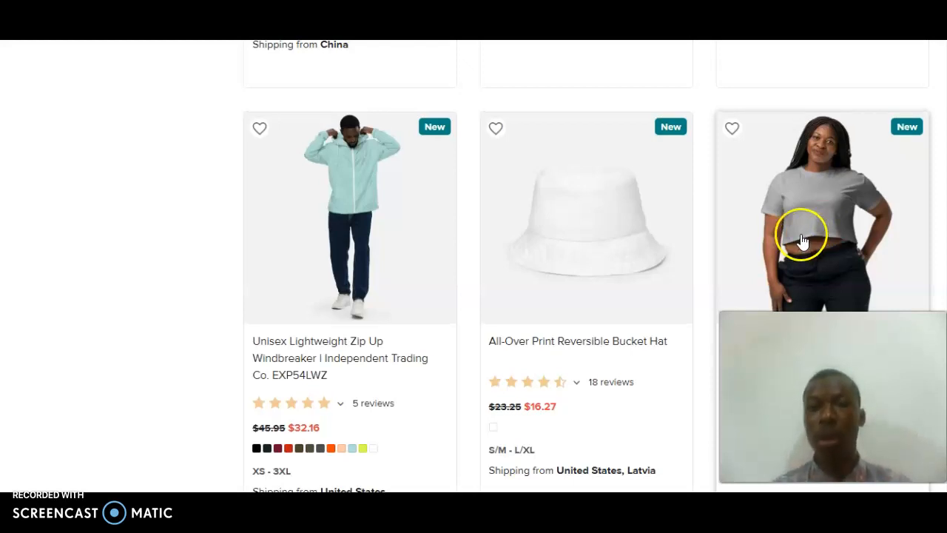
{"action": "scroll", "coordinate": [589, 267], "scroll_direction": "down", "scroll_amount": 2}
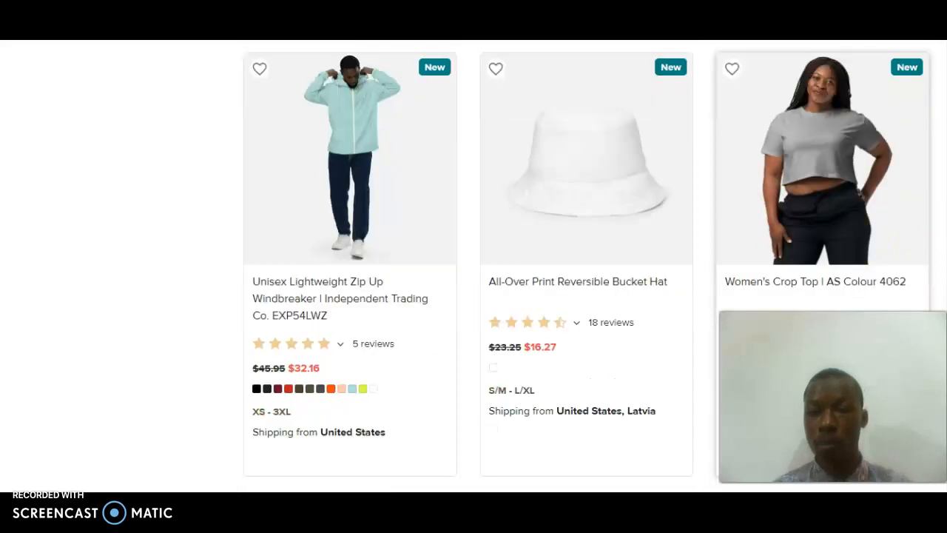
{"action": "scroll", "coordinate": [588, 267], "scroll_direction": "up", "scroll_amount": 3}
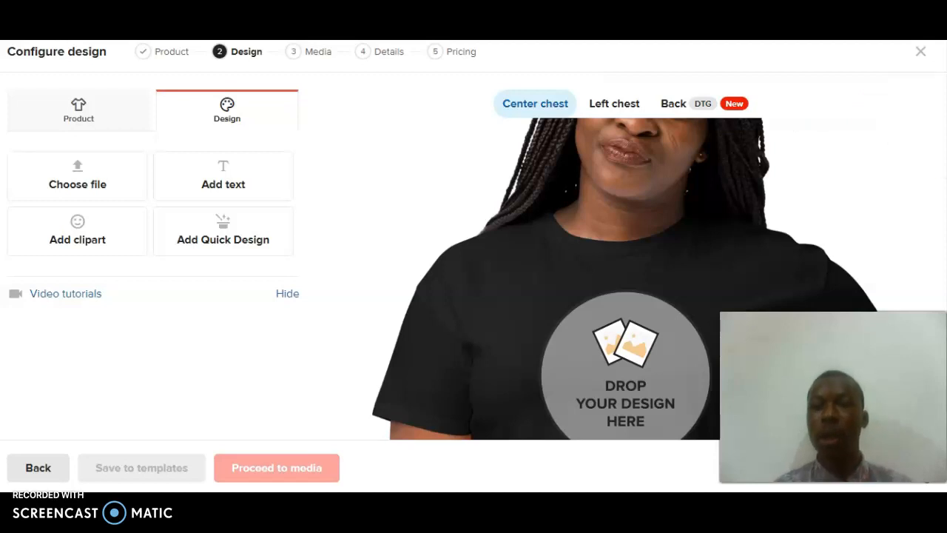
{"action": "scroll", "coordinate": [474, 240], "scroll_direction": "down", "scroll_amount": 3}
{"action": "scroll", "coordinate": [474, 241], "scroll_direction": "up", "scroll_amount": 3}
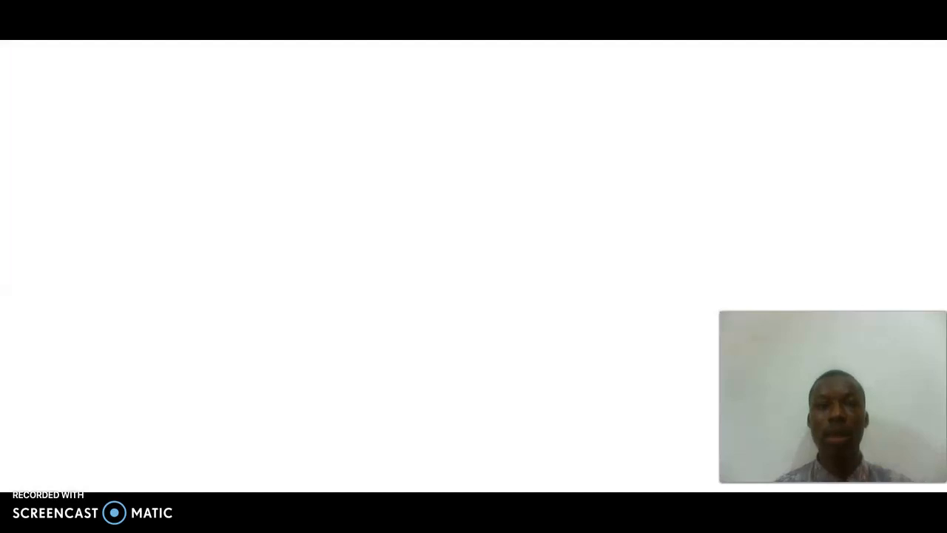
Try to search the web for ROSE in a new browser tab.
{"action": "type", "text": "ROS"}
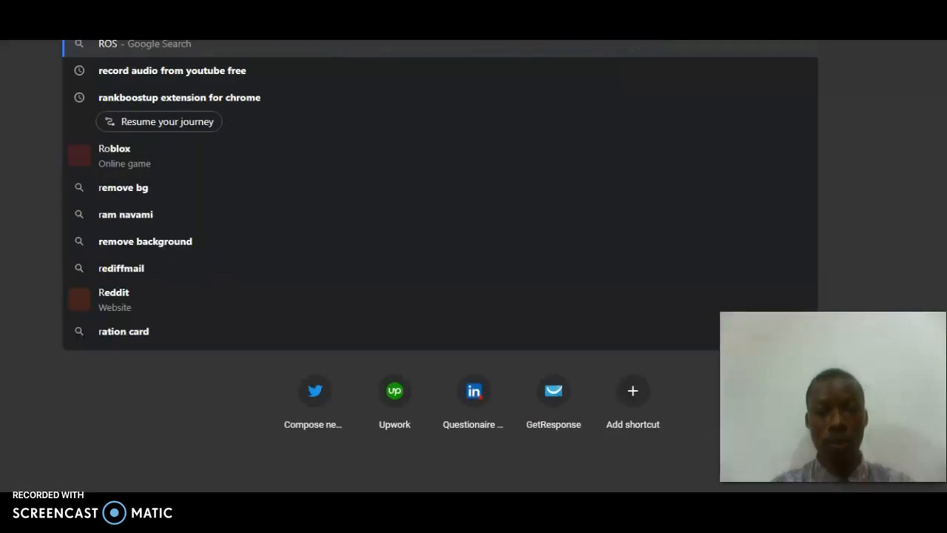
{"action": "type", "text": "E"}
{"action": "key", "text": "Escape"}
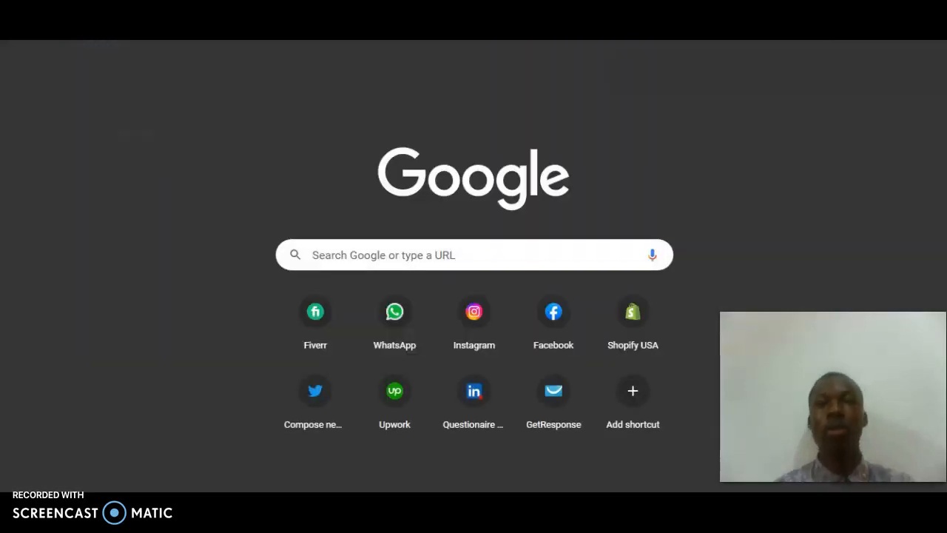
Search the web for bg remove and open the Upload Image page of remove.bg.
{"action": "left_click", "coordinate": [459, 154]}
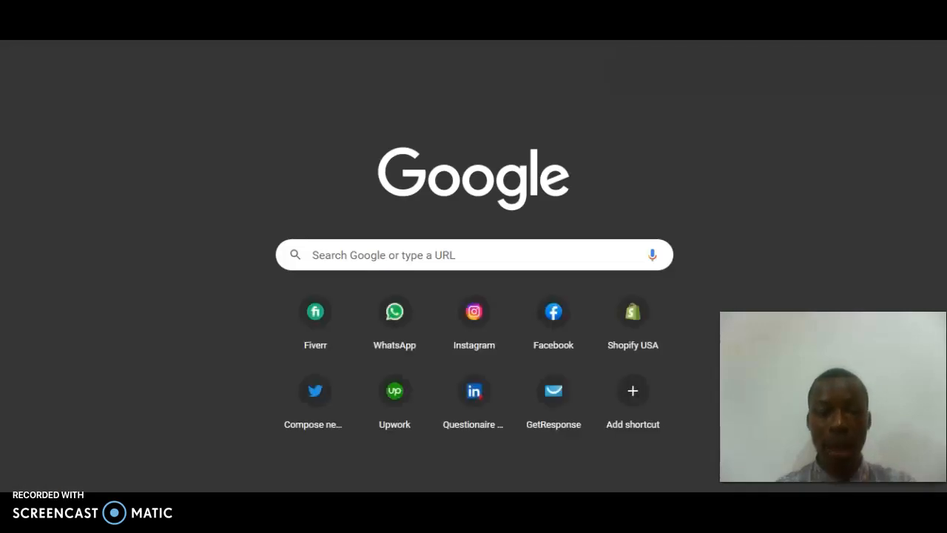
{"action": "type", "text": "BG"}
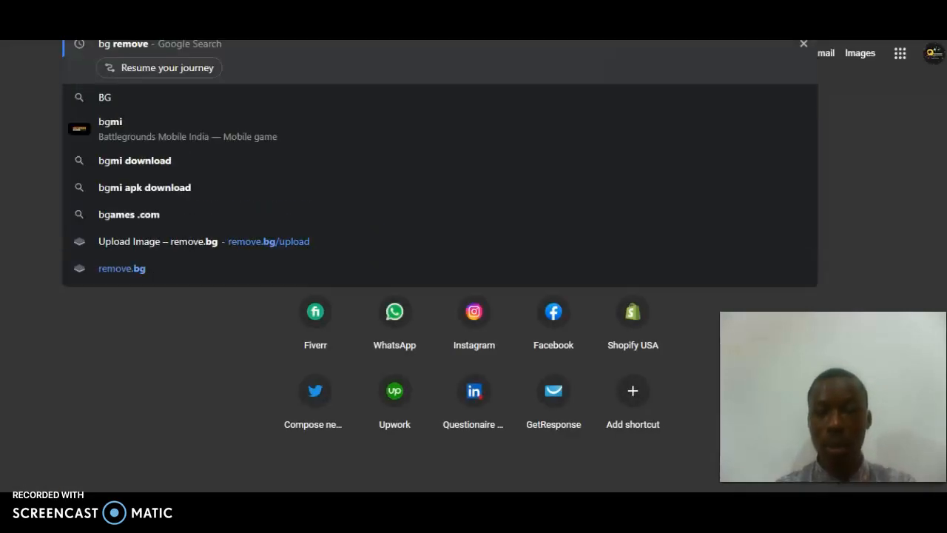
{"action": "key", "text": "Return"}
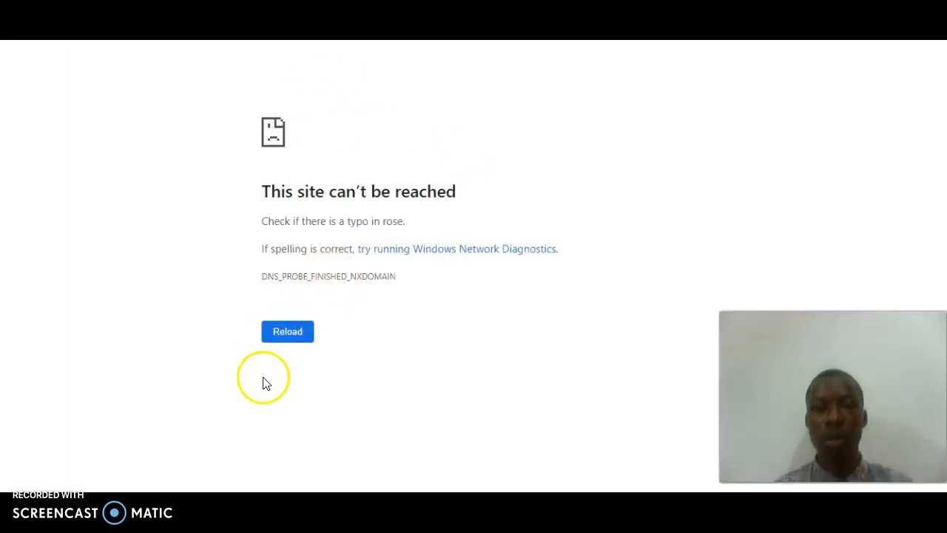
{"action": "left_click", "coordinate": [286, 339]}
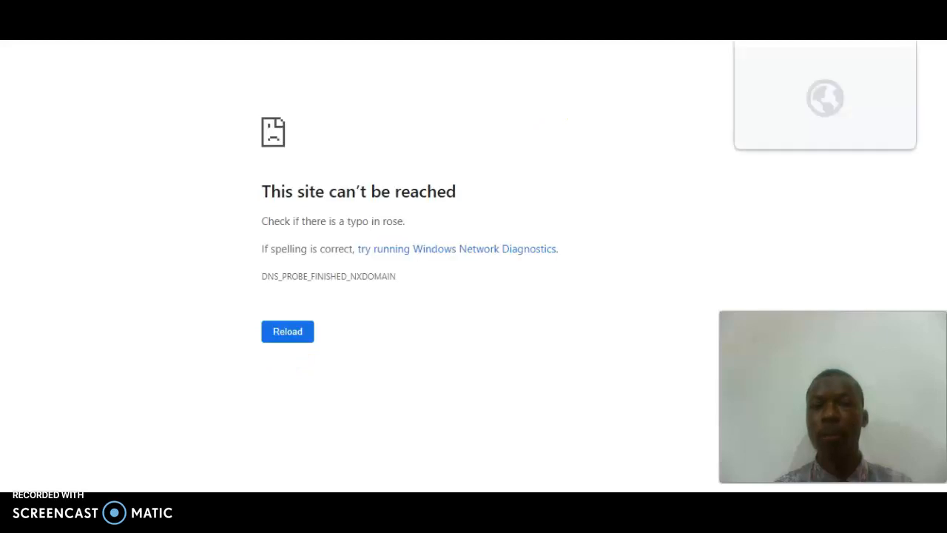
{"action": "left_click", "coordinate": [729, 6]}
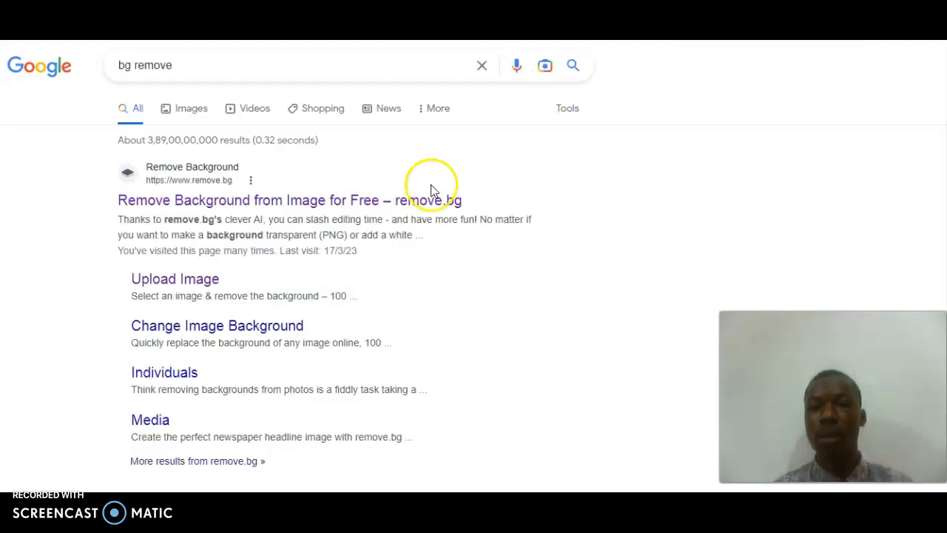
{"action": "left_click", "coordinate": [189, 278]}
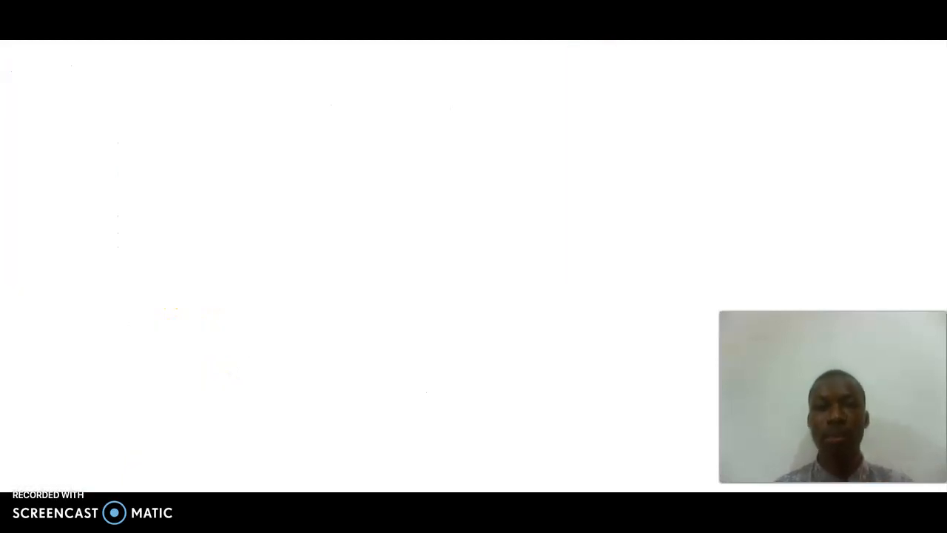
Search the web for rose in a new browser tab and show the image results.
{"action": "key", "text": "ctrl+t"}
{"action": "type", "text": "RO"}
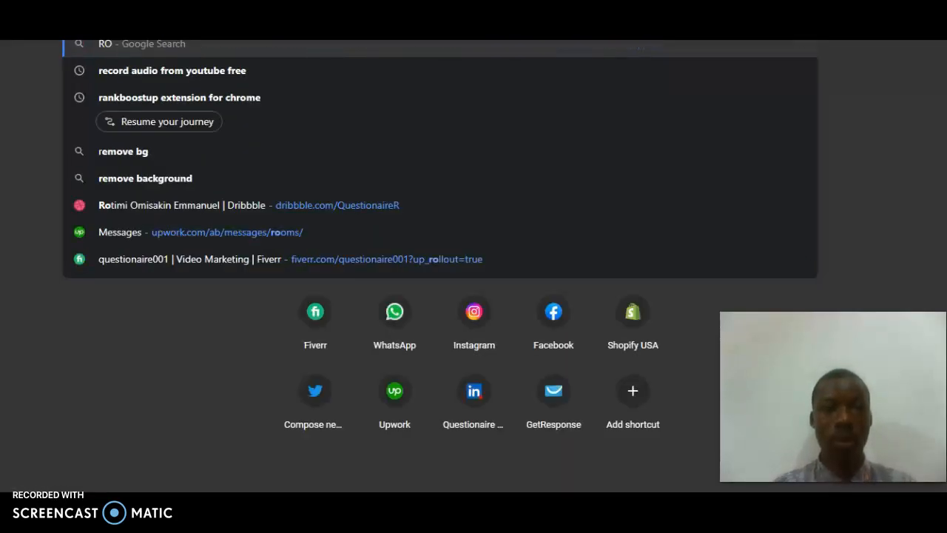
{"action": "type", "text": "SE"}
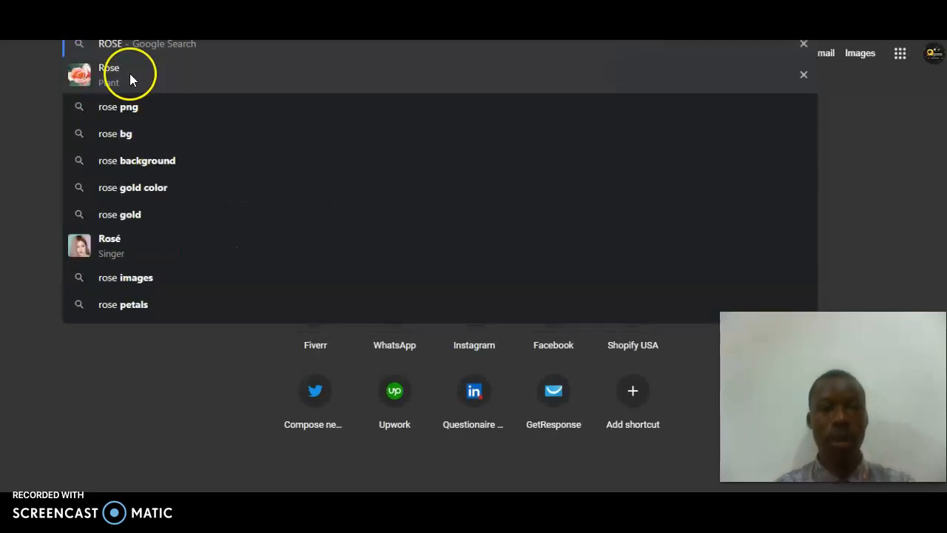
{"action": "left_click", "coordinate": [128, 71]}
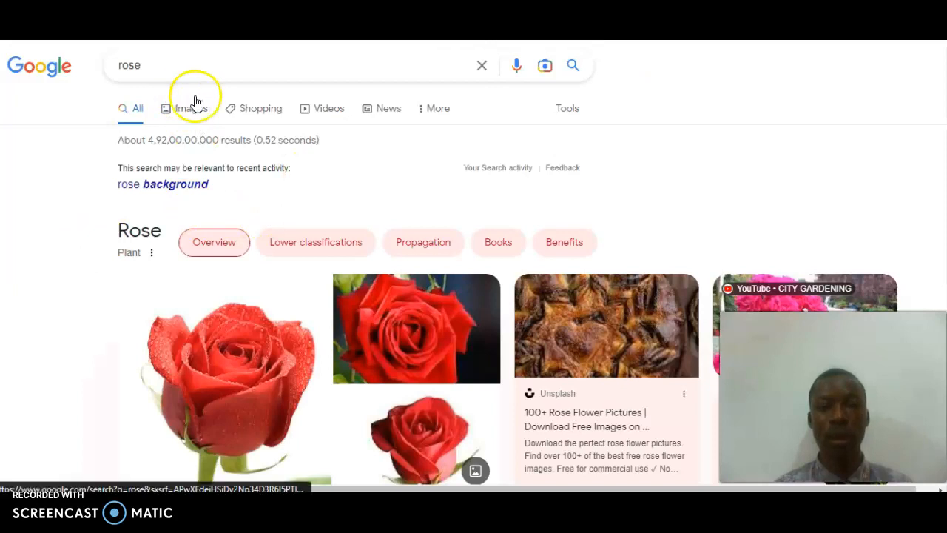
{"action": "left_click", "coordinate": [181, 120]}
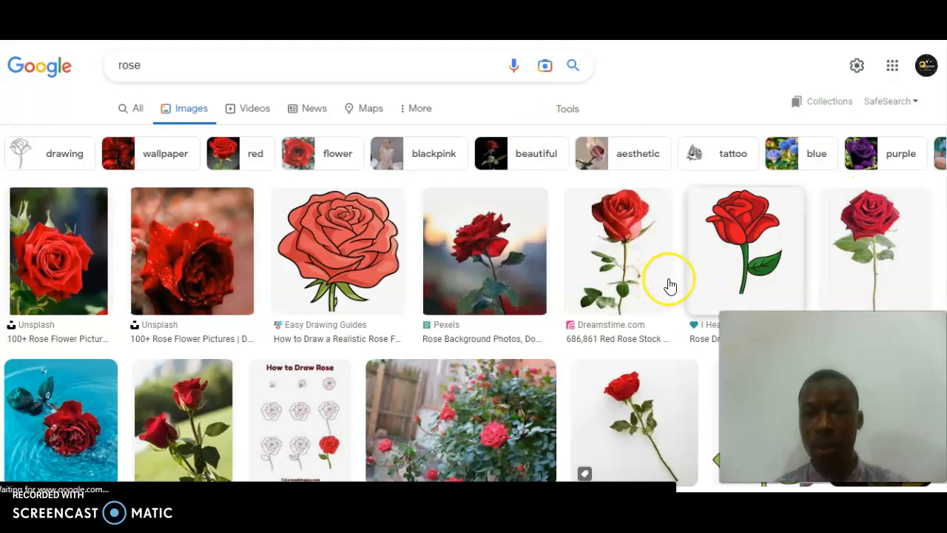
Open the I Heart Crafty Things red rose drawing and save it as a JPEG image named IUV1DFIVIU1.
{"action": "left_click", "coordinate": [754, 251]}
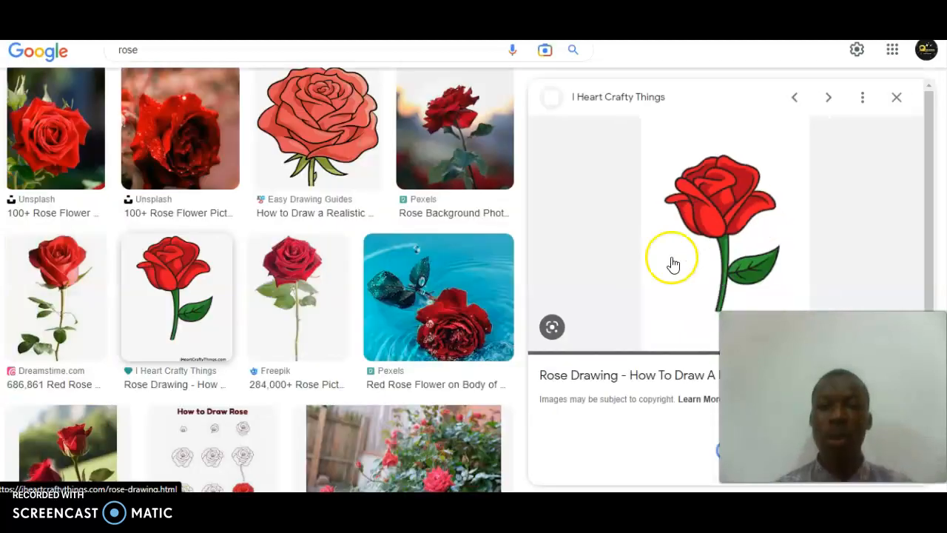
{"action": "right_click", "coordinate": [737, 250]}
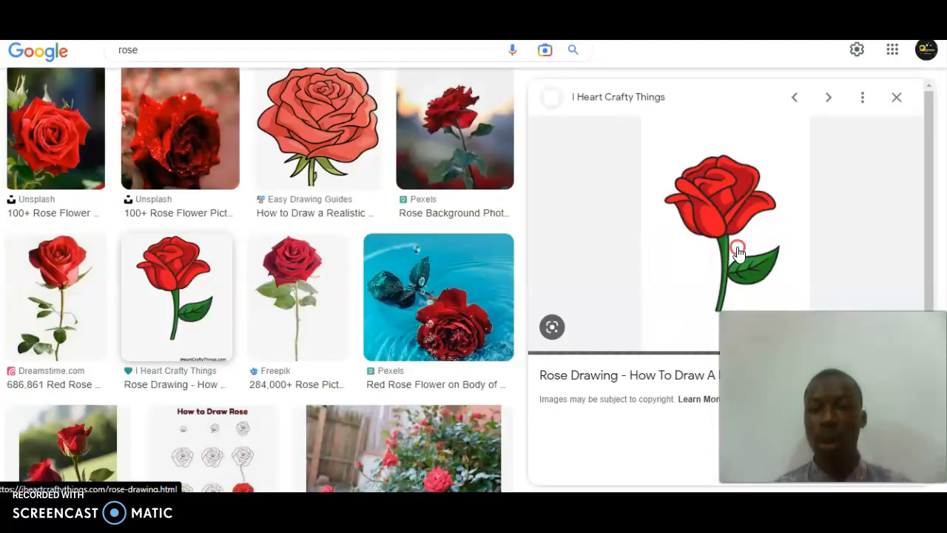
{"action": "left_click", "coordinate": [634, 325]}
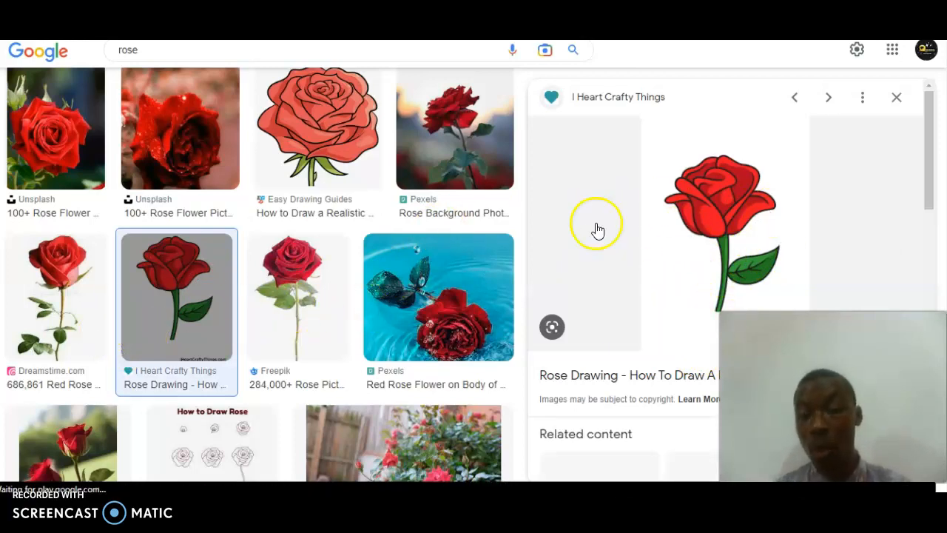
{"action": "left_click", "coordinate": [316, 311]}
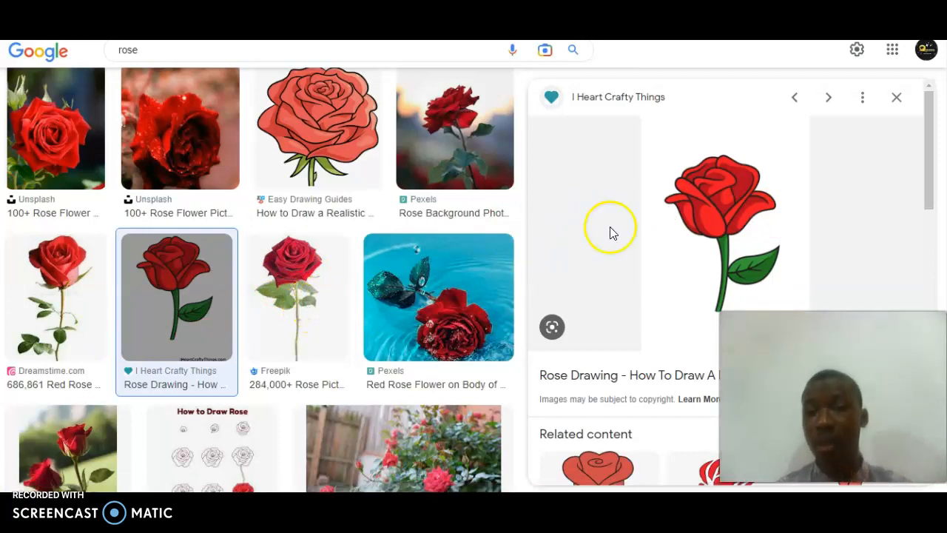
{"action": "right_click", "coordinate": [709, 253]}
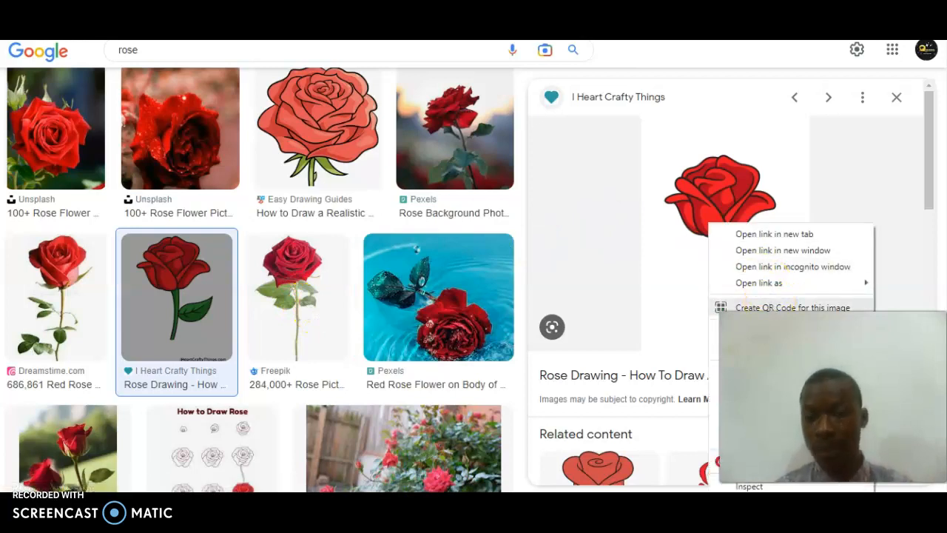
{"action": "left_click_drag", "start_coordinate": [826, 355], "coordinate": [583, 344]}
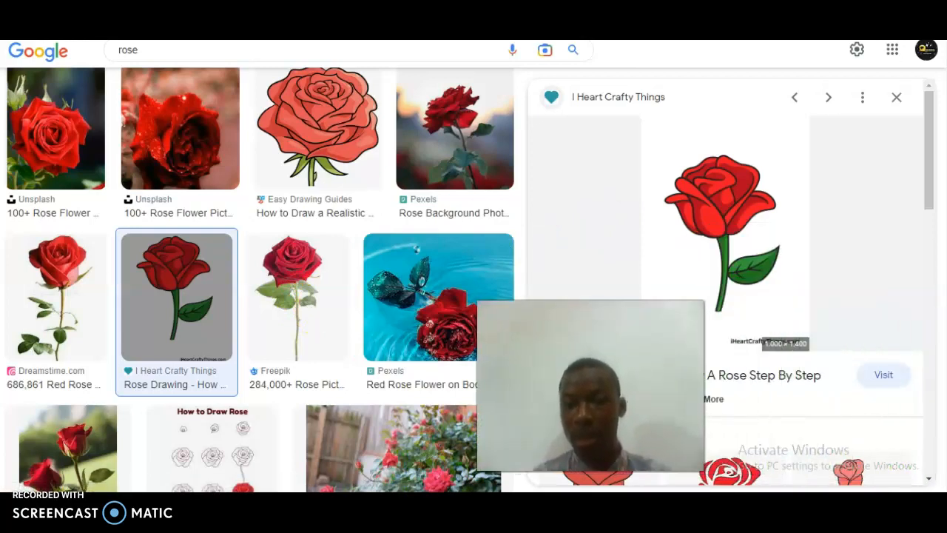
{"action": "right_click", "coordinate": [747, 252]}
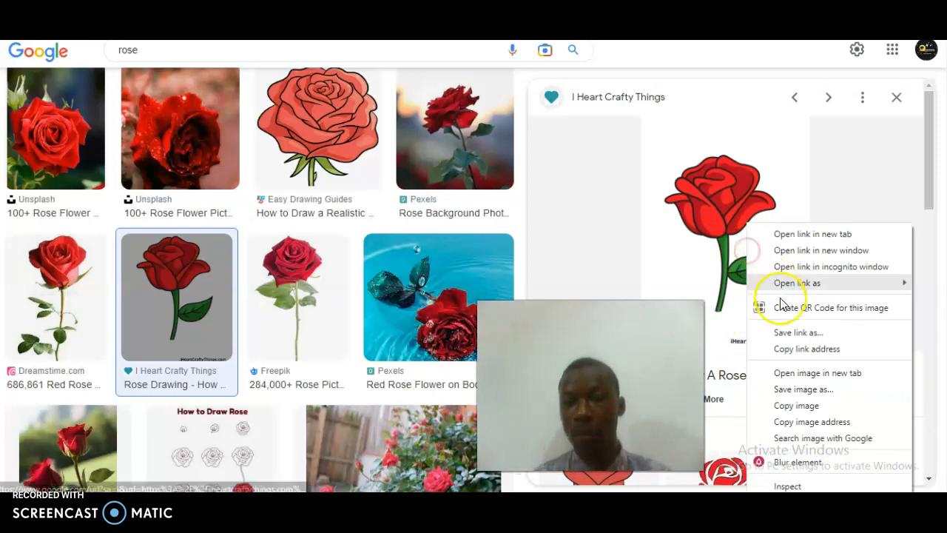
{"action": "left_click", "coordinate": [808, 391]}
{"action": "left_click", "coordinate": [740, 238]}
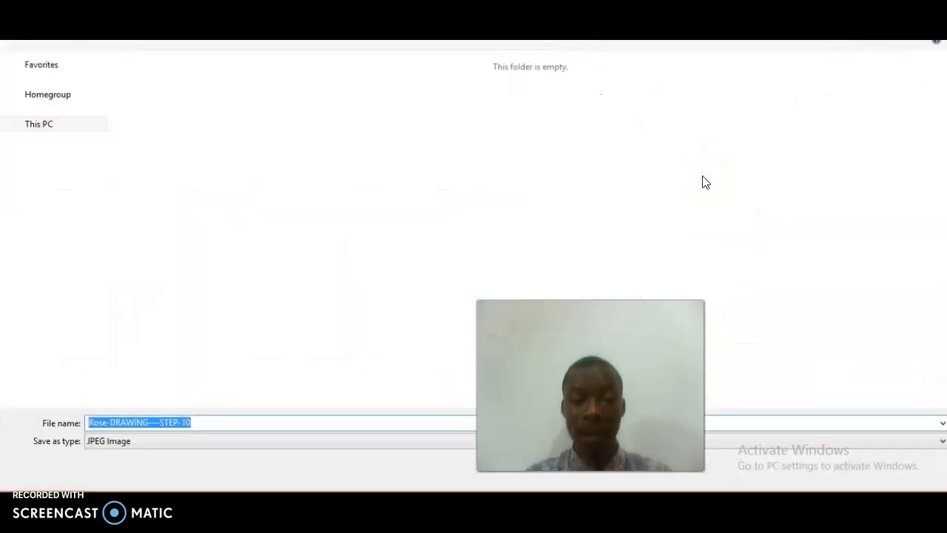
{"action": "left_click", "coordinate": [702, 178]}
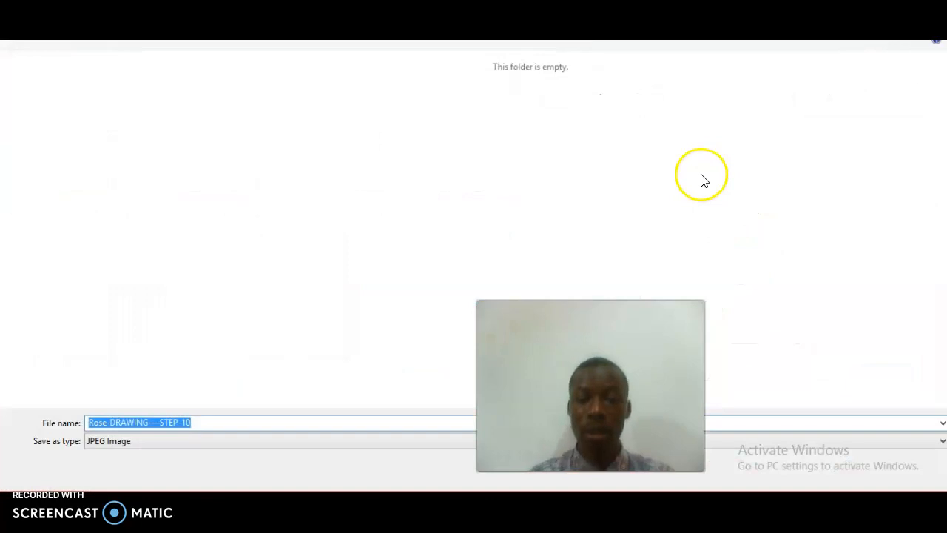
{"action": "type", "text": "IUV1DFIVIU1"}
{"action": "key", "text": "Return"}
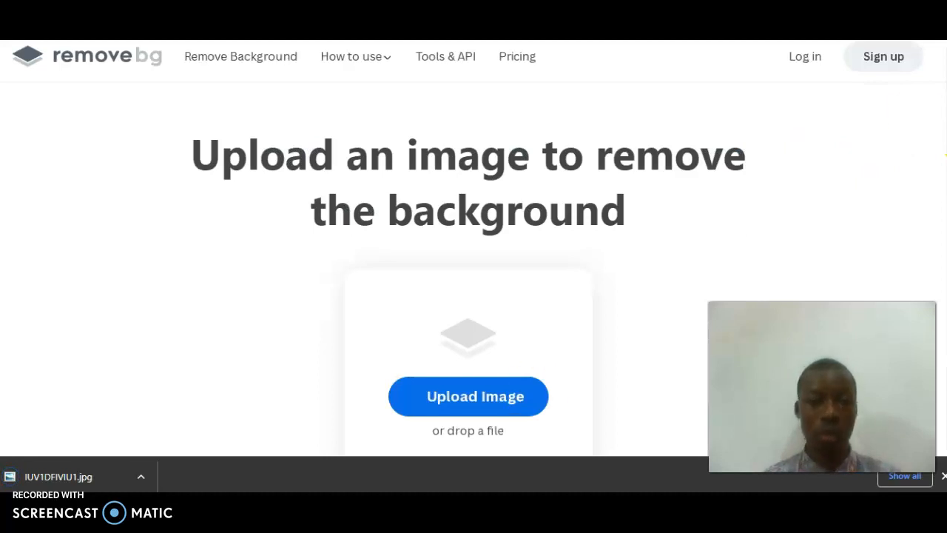
Upload IUV1DFIVIU1.jpg to remove.bg to strip its background and download the preview-size result.
{"action": "left_click_drag", "start_coordinate": [82, 474], "coordinate": [474, 389]}
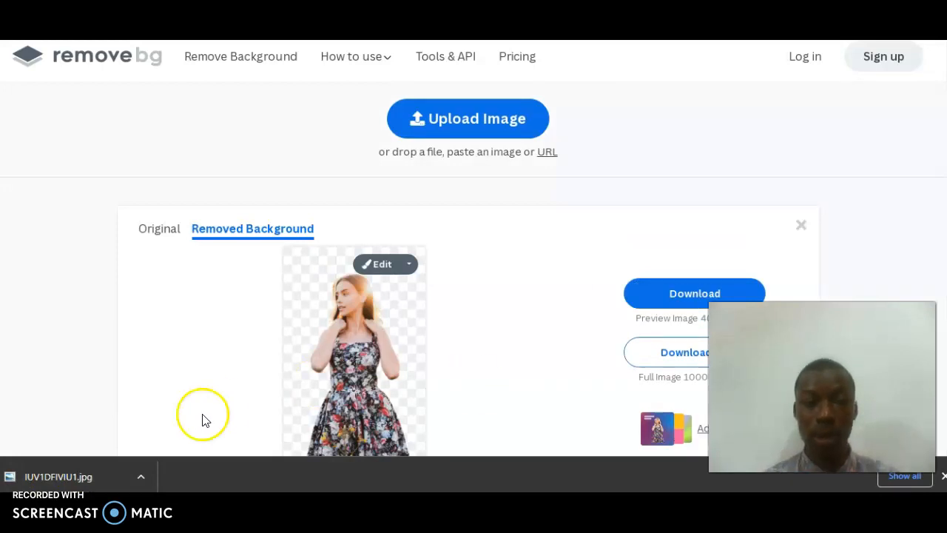
{"action": "left_click_drag", "start_coordinate": [83, 479], "coordinate": [408, 254]}
{"action": "left_click_drag", "start_coordinate": [946, 166], "coordinate": [946, 150]}
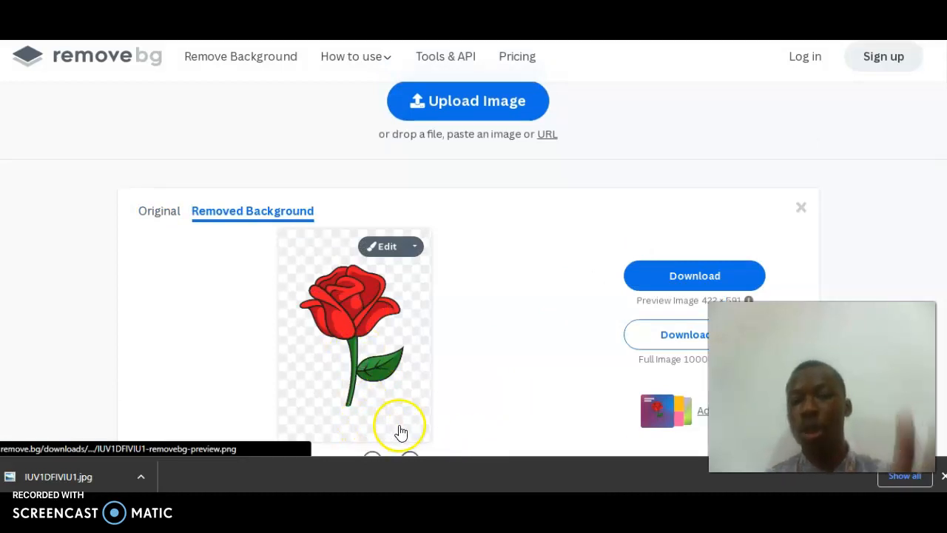
{"action": "left_click", "coordinate": [661, 279]}
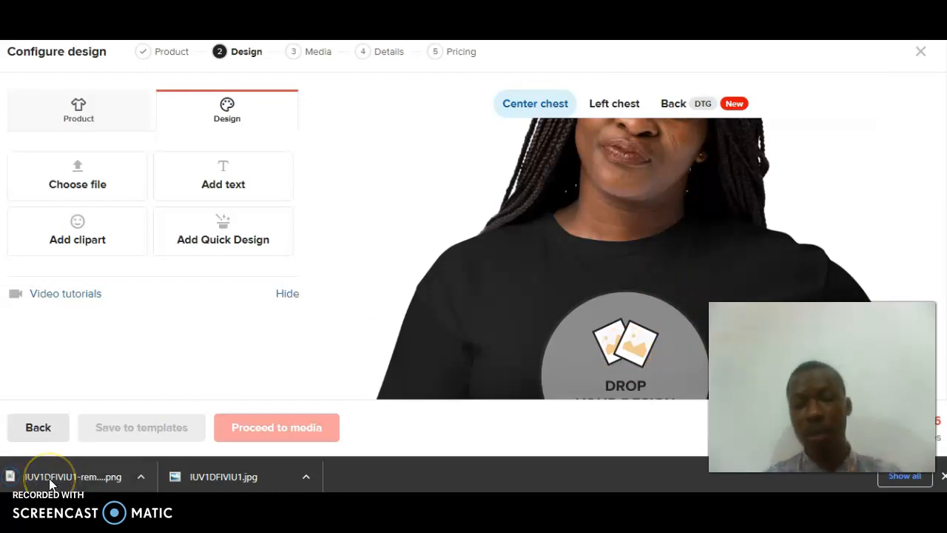
Add the downloaded background-free rose PNG to the crop top's center chest design area in Printful.
{"action": "left_click_drag", "start_coordinate": [50, 482], "coordinate": [618, 355]}
{"action": "left_click_drag", "start_coordinate": [630, 370], "coordinate": [634, 381]}
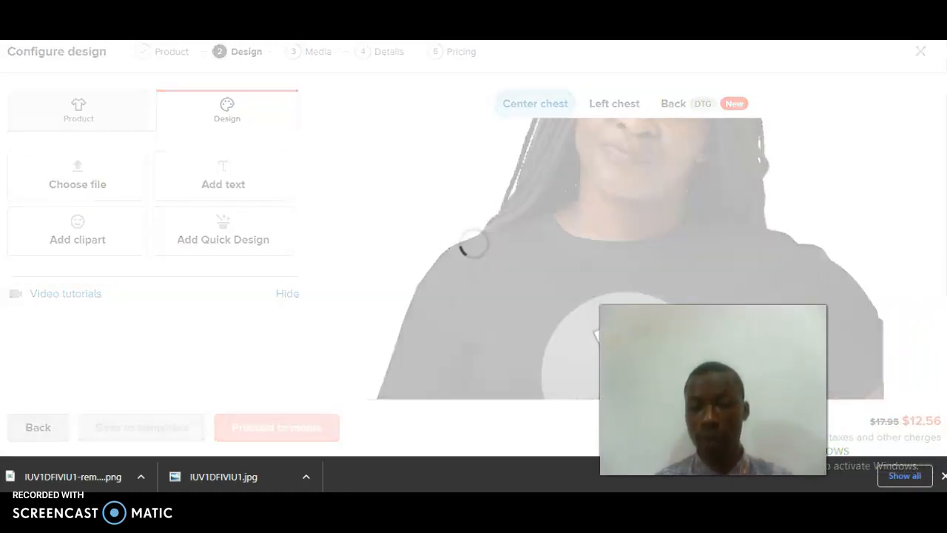
{"action": "left_click", "coordinate": [944, 476]}
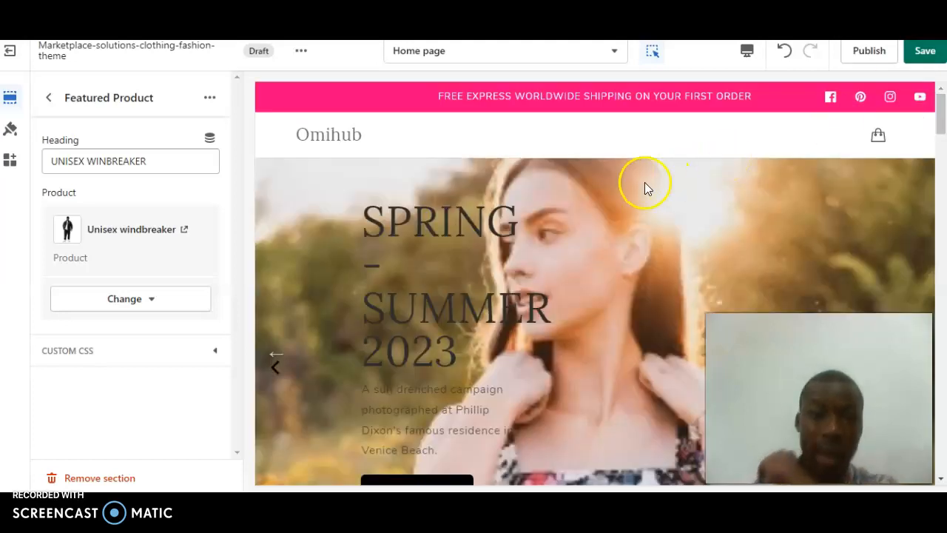
Switch to the Shopify theme editor and look through the Omihub home page from the header to the first featured product.
{"action": "right_click", "coordinate": [919, 96]}
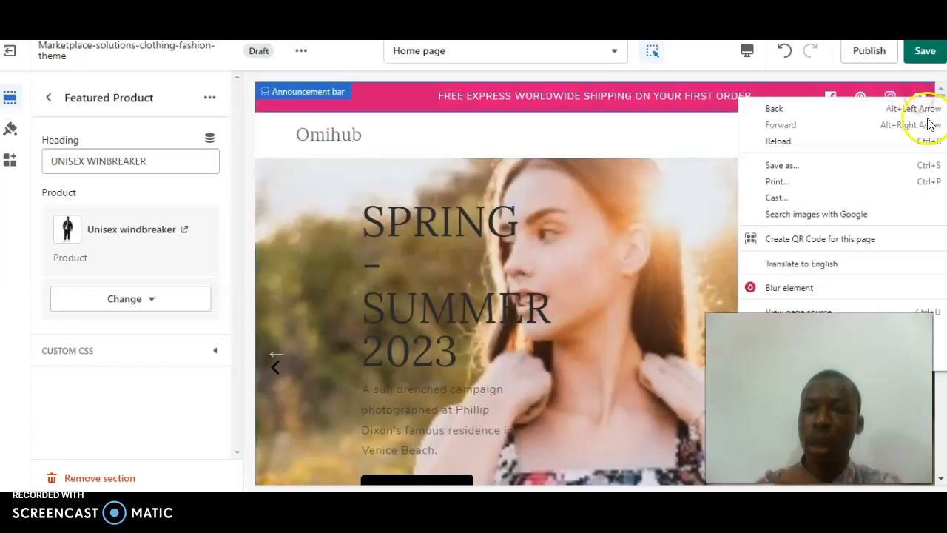
{"action": "left_click", "coordinate": [710, 120]}
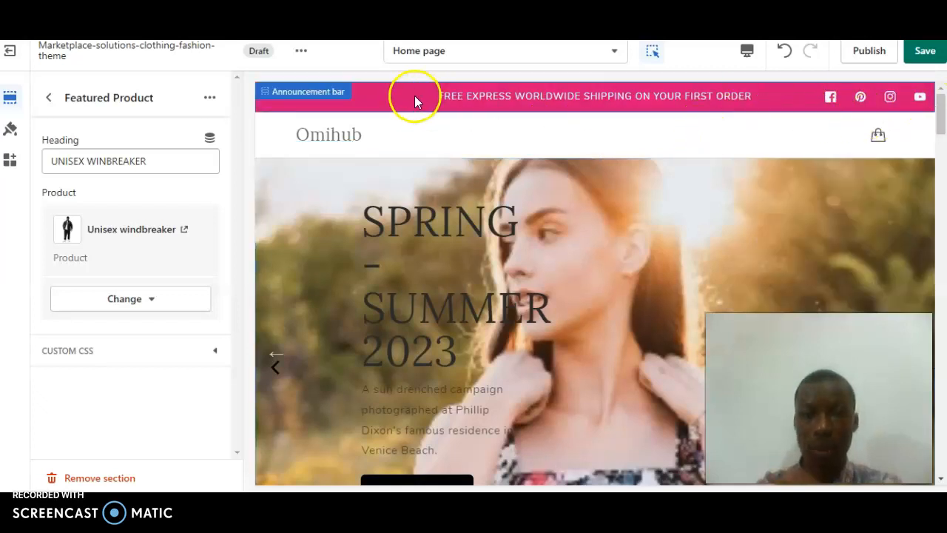
{"action": "left_click", "coordinate": [561, 96]}
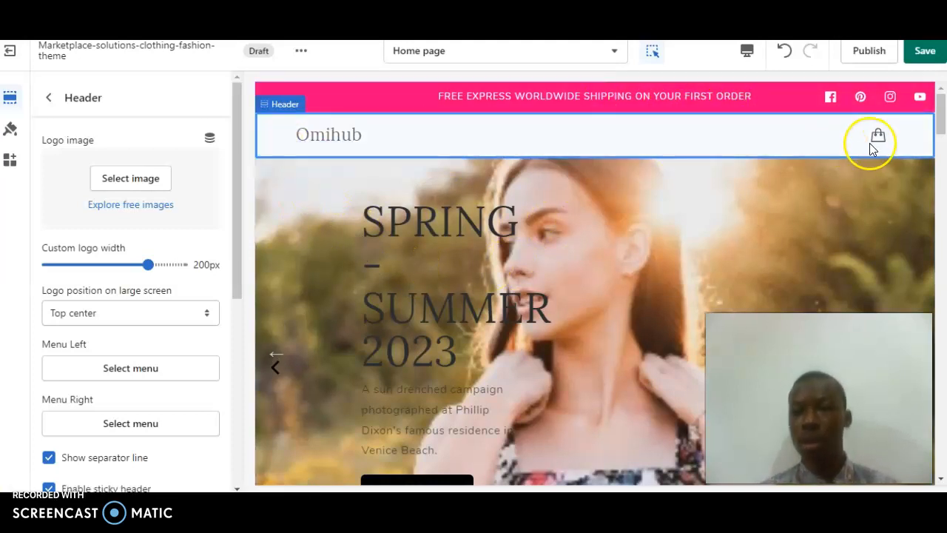
{"action": "scroll", "coordinate": [941, 141], "scroll_direction": "down", "scroll_amount": 5}
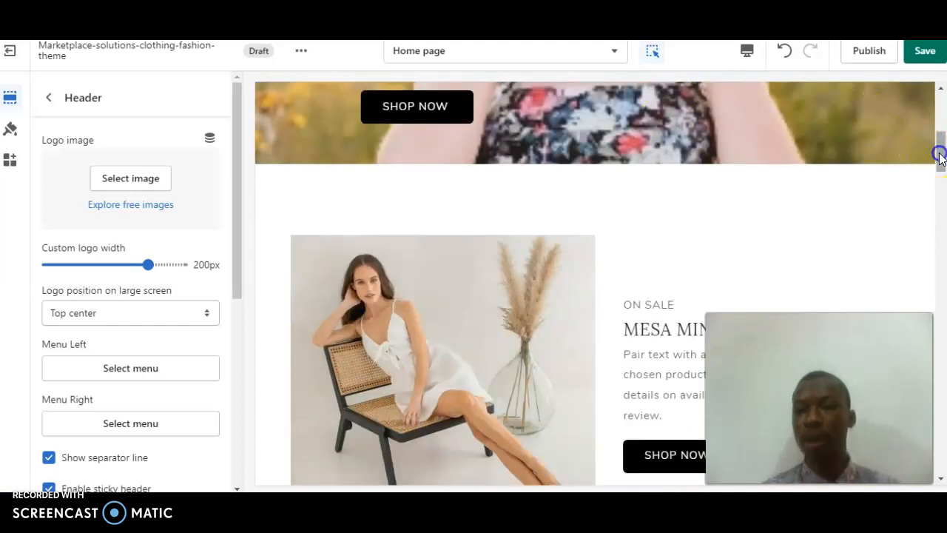
{"action": "scroll", "coordinate": [941, 155], "scroll_direction": "down", "scroll_amount": 4}
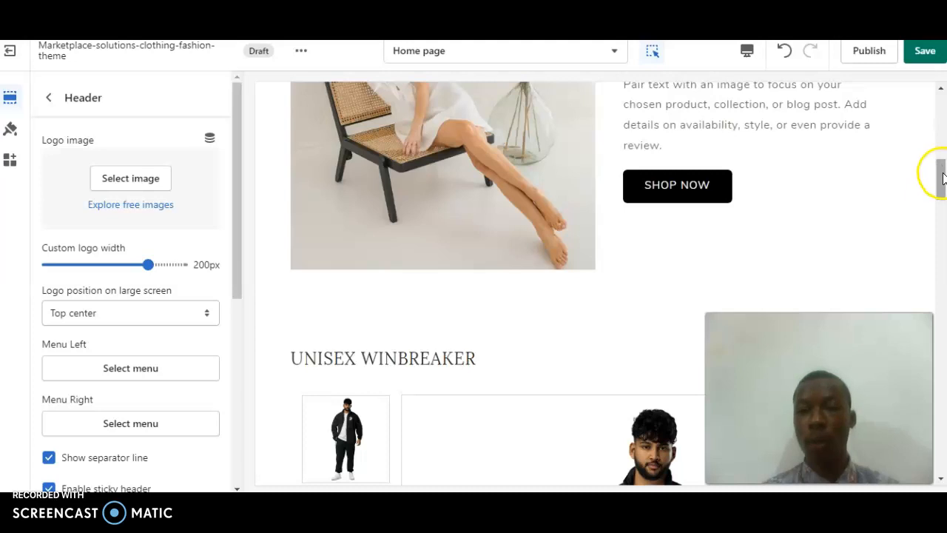
{"action": "scroll", "coordinate": [938, 212], "scroll_direction": "down", "scroll_amount": 7}
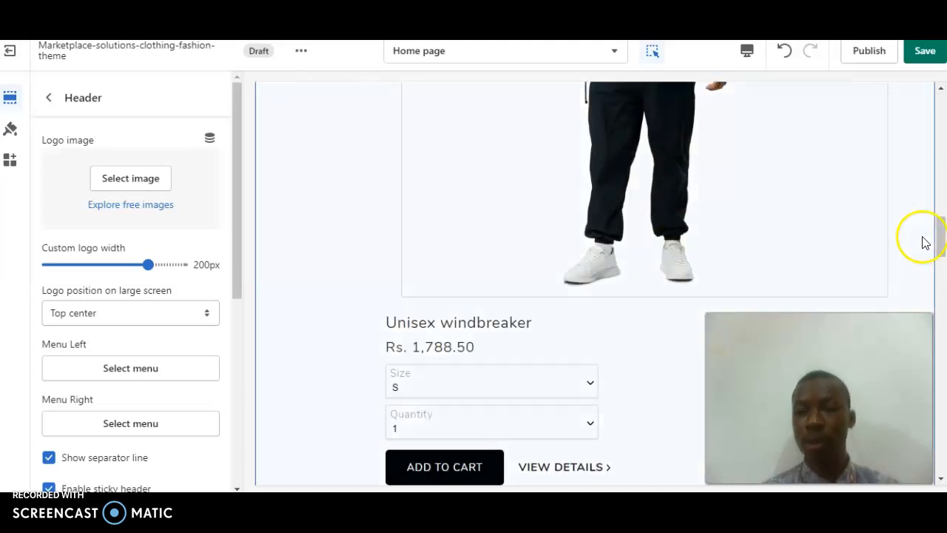
{"action": "left_click_drag", "start_coordinate": [941, 242], "coordinate": [939, 285]}
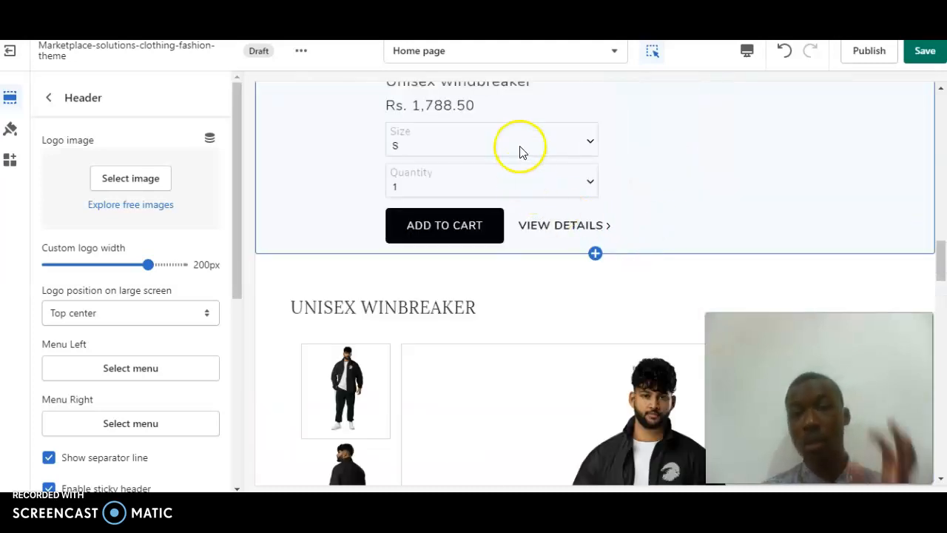
Examine the unisex windbreaker's Featured Product section, including its back-view image, and the rest of the home page down to the footer.
{"action": "left_click", "coordinate": [566, 145]}
{"action": "scroll", "coordinate": [497, 184], "scroll_direction": "up", "scroll_amount": 7}
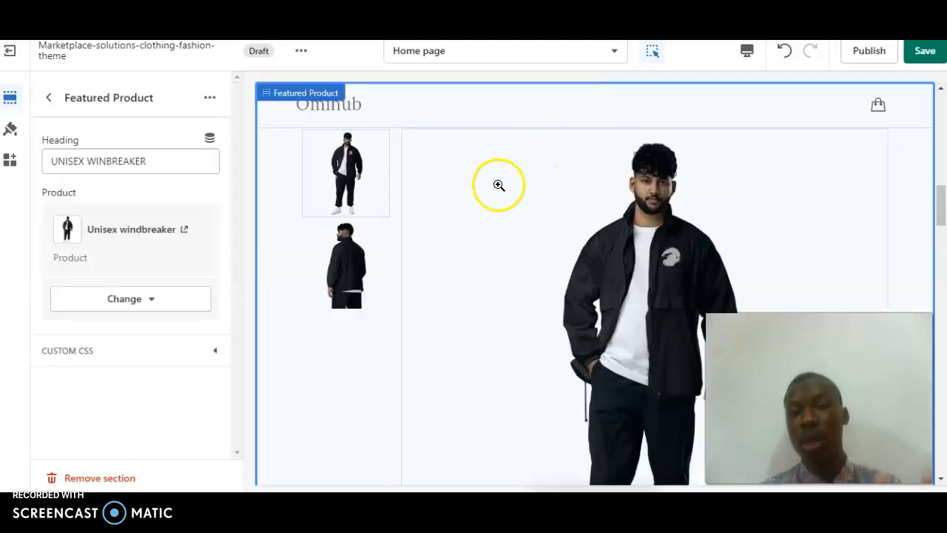
{"action": "left_click", "coordinate": [370, 263]}
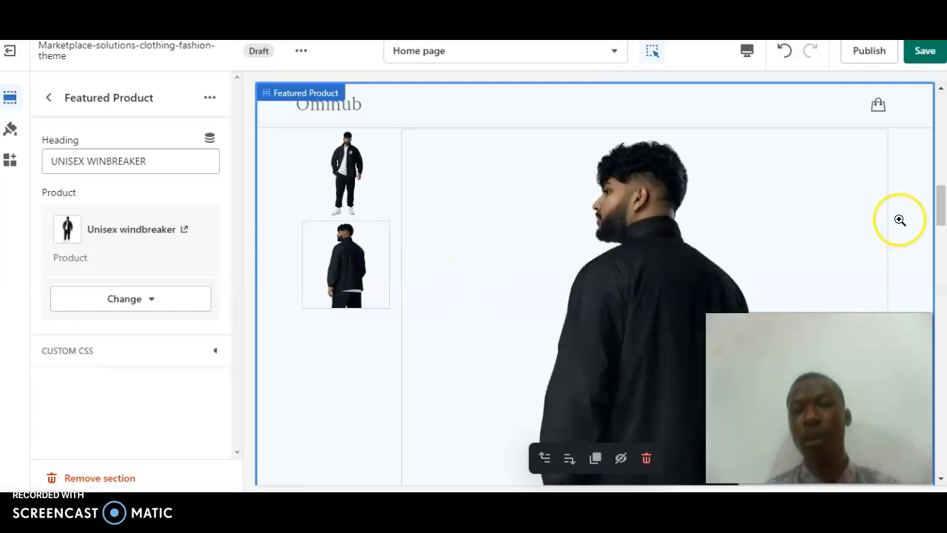
{"action": "left_click_drag", "start_coordinate": [941, 203], "coordinate": [942, 289]}
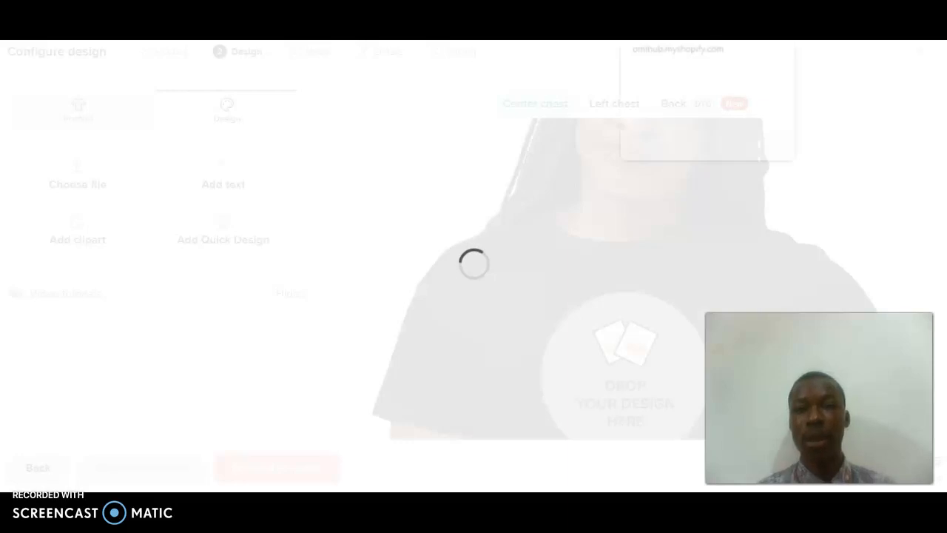
{"action": "left_click", "coordinate": [654, 17]}
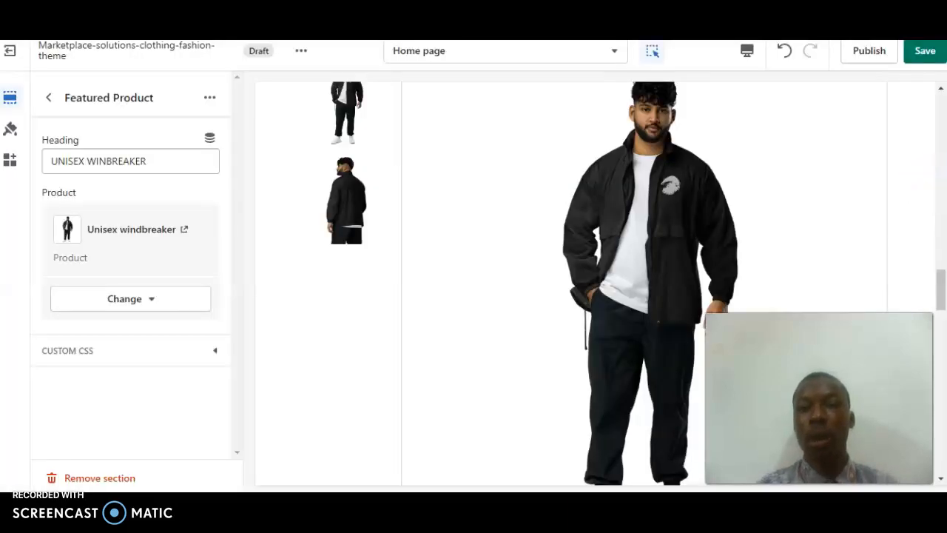
{"action": "left_click_drag", "start_coordinate": [939, 291], "coordinate": [942, 474]}
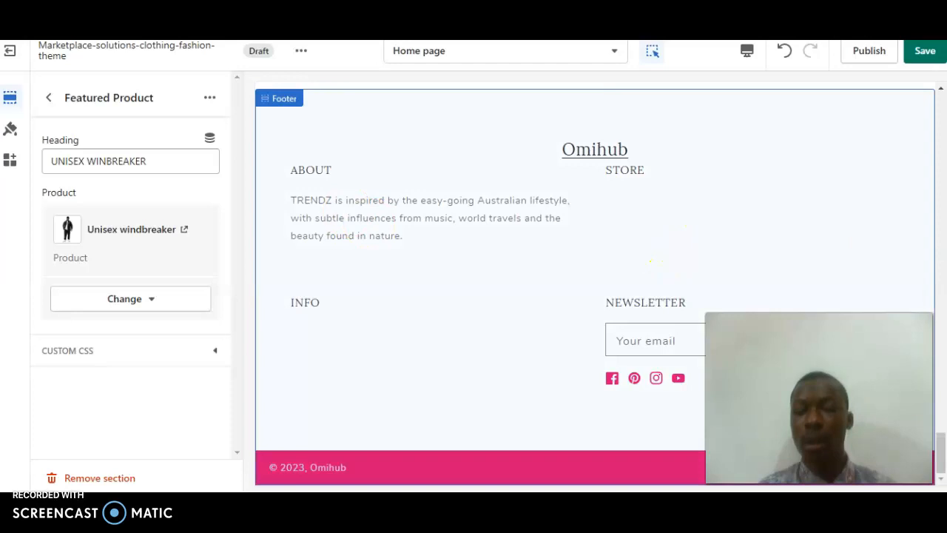
{"action": "left_click_drag", "start_coordinate": [941, 452], "coordinate": [939, 105]}
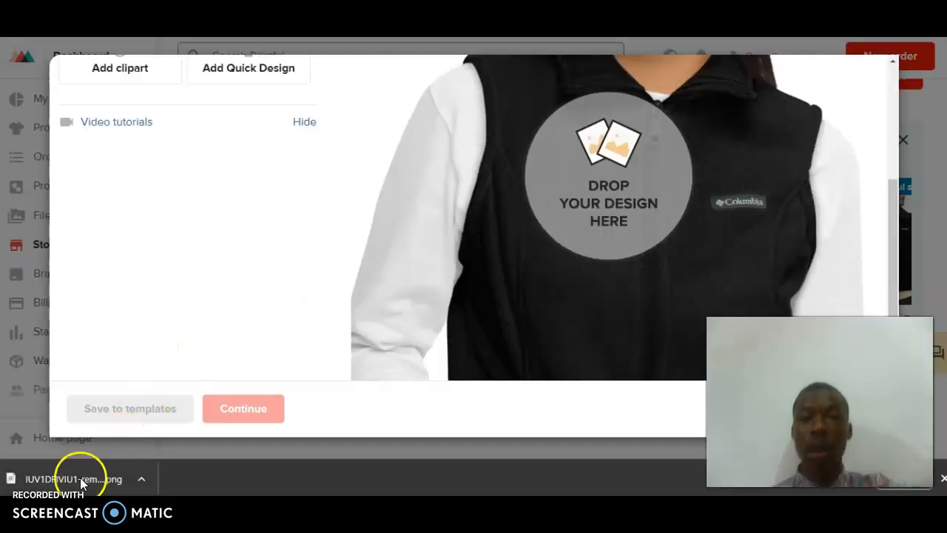
Drop the background-removed PNG on the black Columbia vest's design area and slightly enlarge the eagle head design on its chest.
{"action": "left_click_drag", "start_coordinate": [73, 485], "coordinate": [618, 241]}
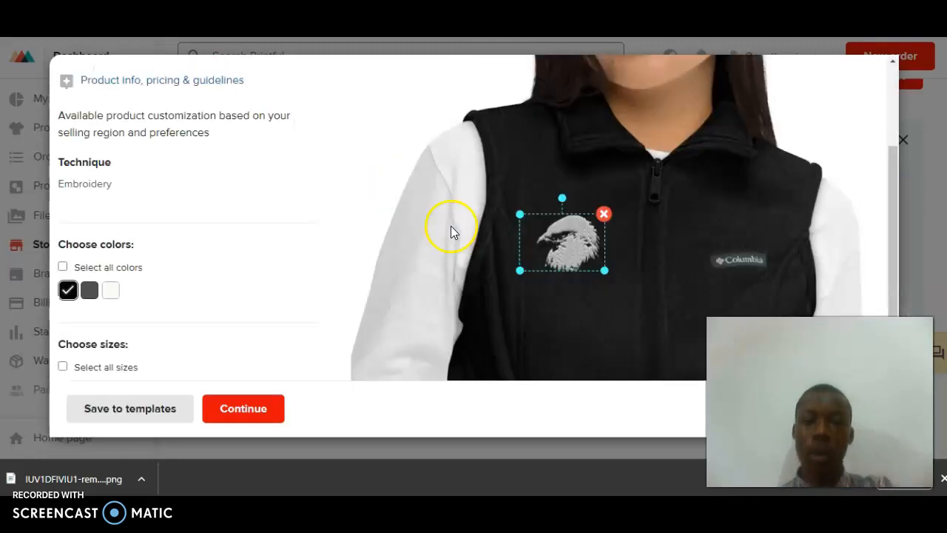
{"action": "left_click_drag", "start_coordinate": [520, 271], "coordinate": [506, 300]}
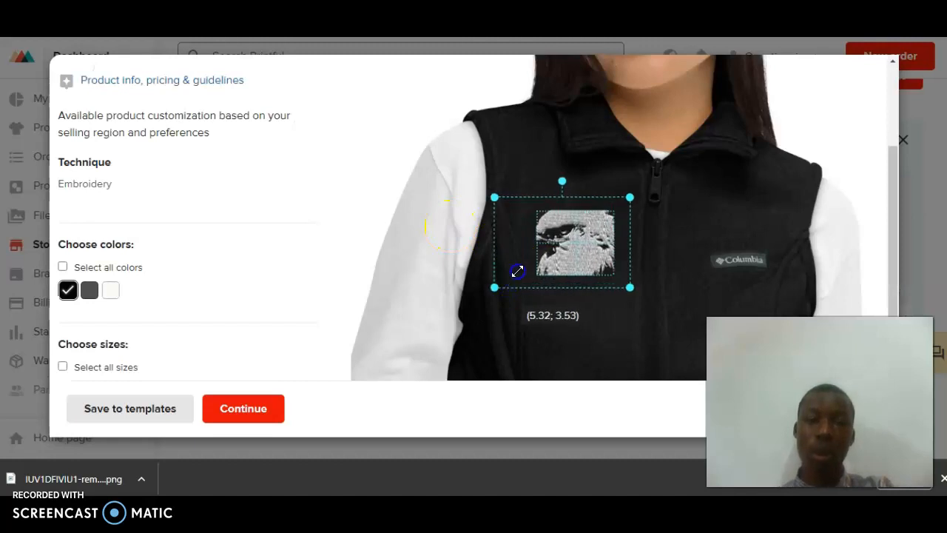
{"action": "left_click_drag", "start_coordinate": [524, 268], "coordinate": [555, 311]}
{"action": "left_click", "coordinate": [595, 265]}
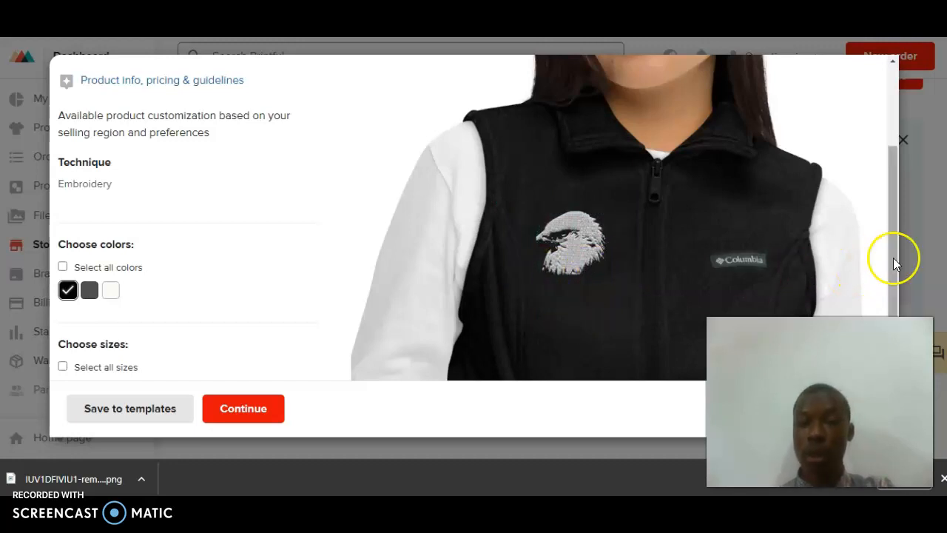
Examine the women's Columbia fleece vest's technique, colors, sizes and the full-size preview of its eagle design.
{"action": "left_click_drag", "start_coordinate": [891, 251], "coordinate": [890, 125]}
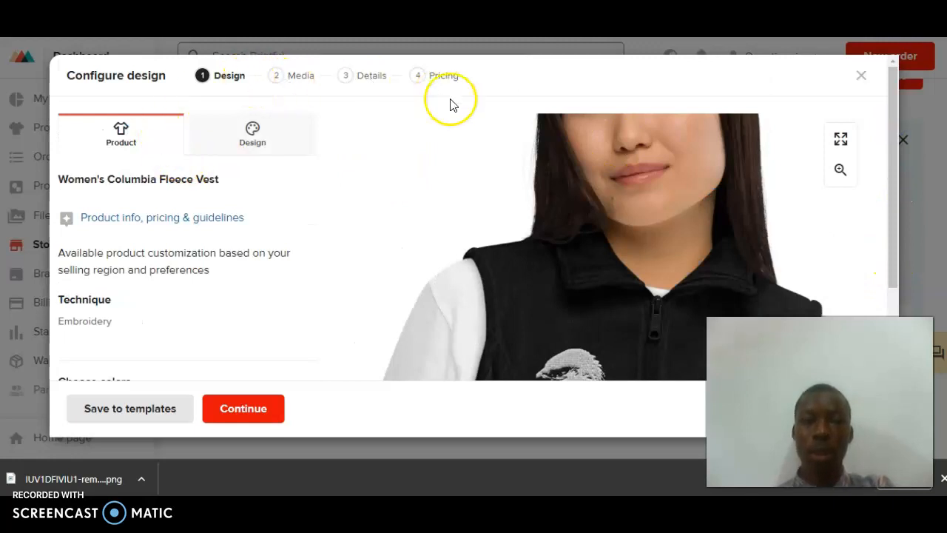
{"action": "left_click_drag", "start_coordinate": [896, 139], "coordinate": [890, 265]}
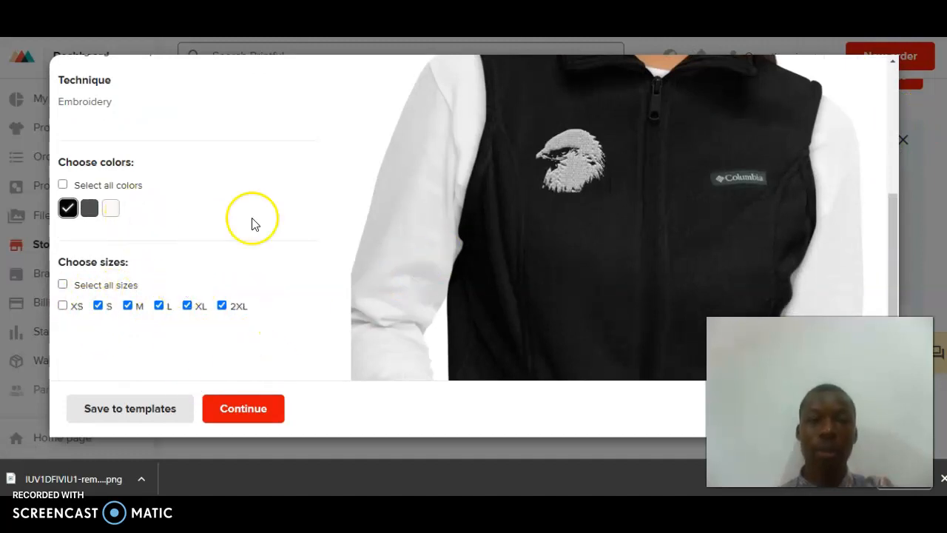
{"action": "left_click_drag", "start_coordinate": [891, 220], "coordinate": [886, 83]}
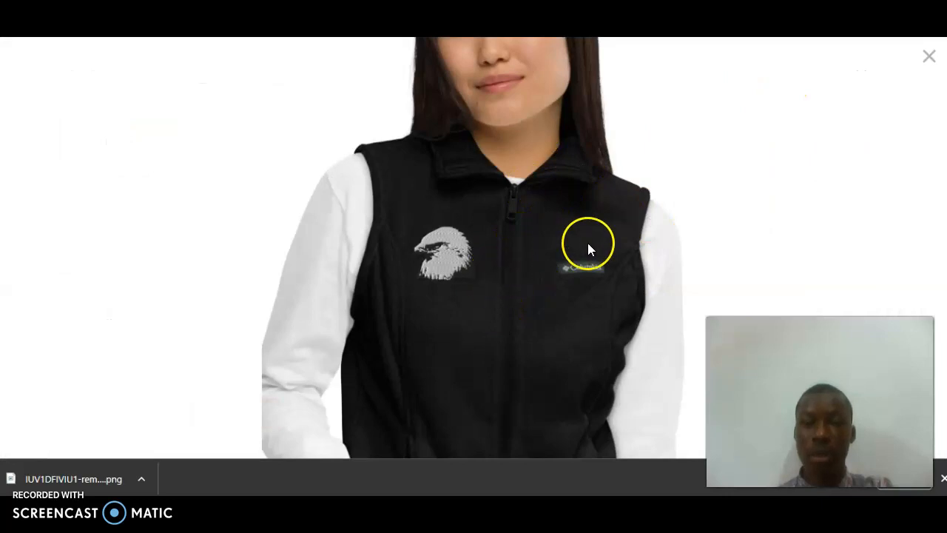
{"action": "left_click", "coordinate": [927, 64]}
Try the back-view mockup as the fleece vest's main image.
{"action": "left_click", "coordinate": [249, 409]}
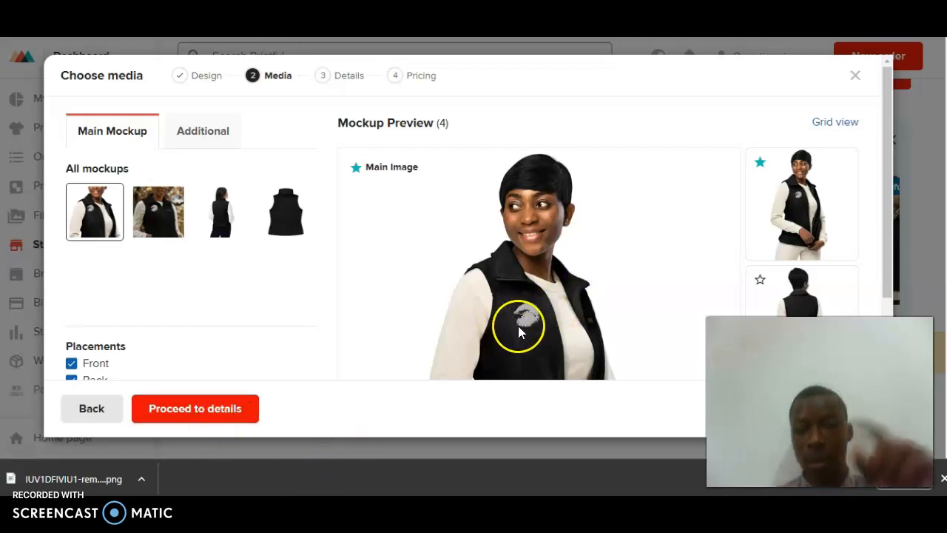
{"action": "left_click", "coordinate": [792, 301]}
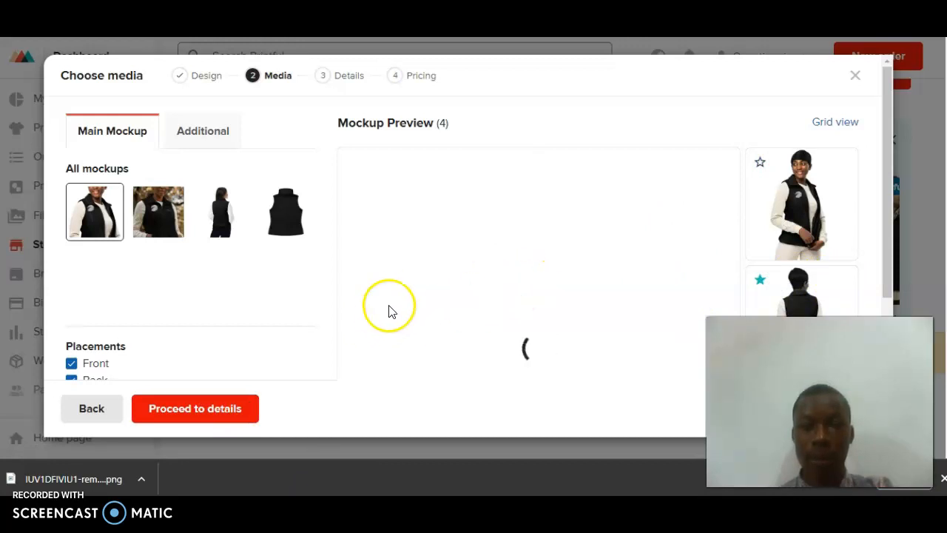
{"action": "left_click", "coordinate": [531, 303]}
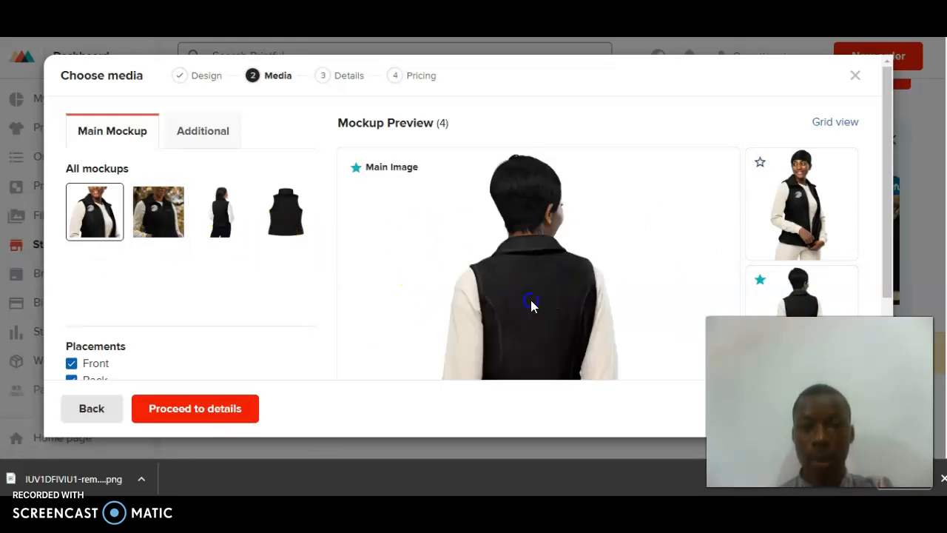
{"action": "left_click_drag", "start_coordinate": [894, 149], "coordinate": [891, 155]}
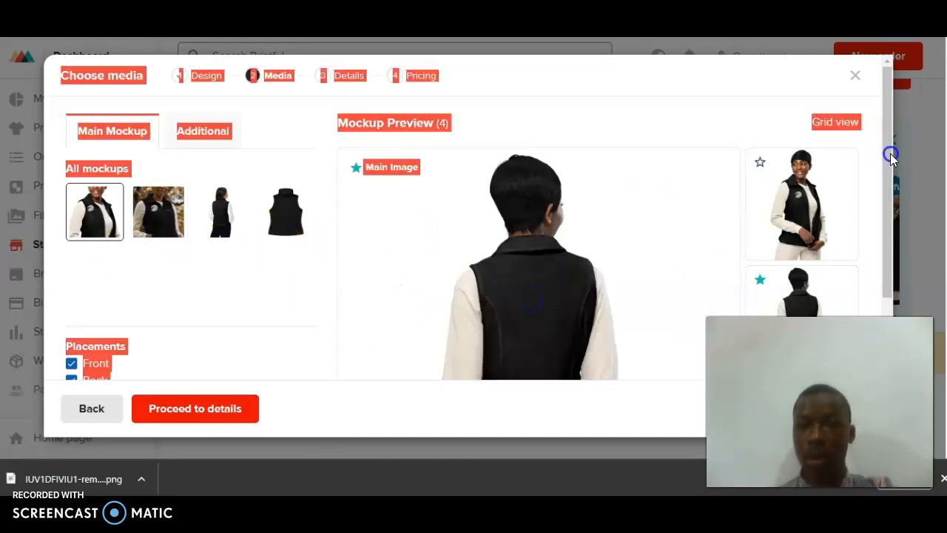
{"action": "left_click", "coordinate": [890, 157]}
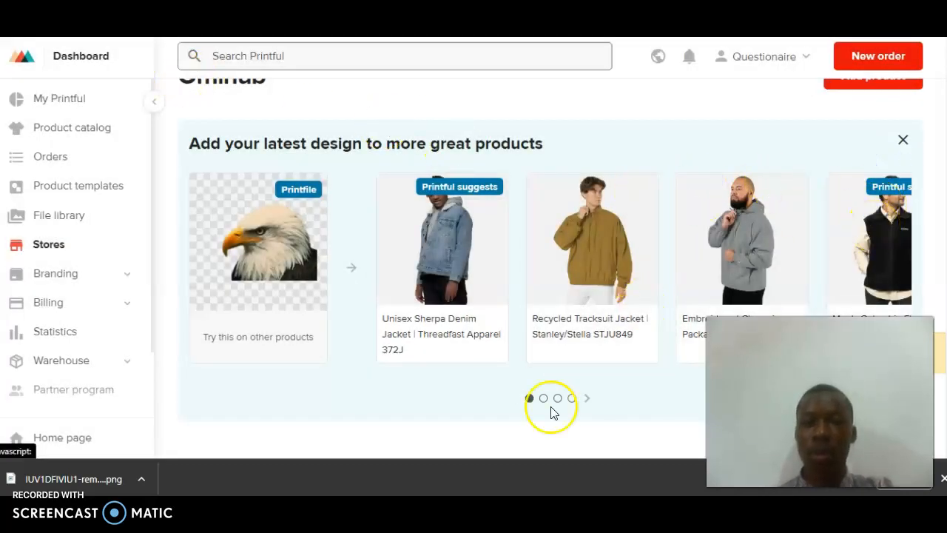
Reopen the Women's Columbia Fleece Vest from the product suggestions and proceed through media and details to pricing with the default settings.
{"action": "left_click", "coordinate": [588, 398]}
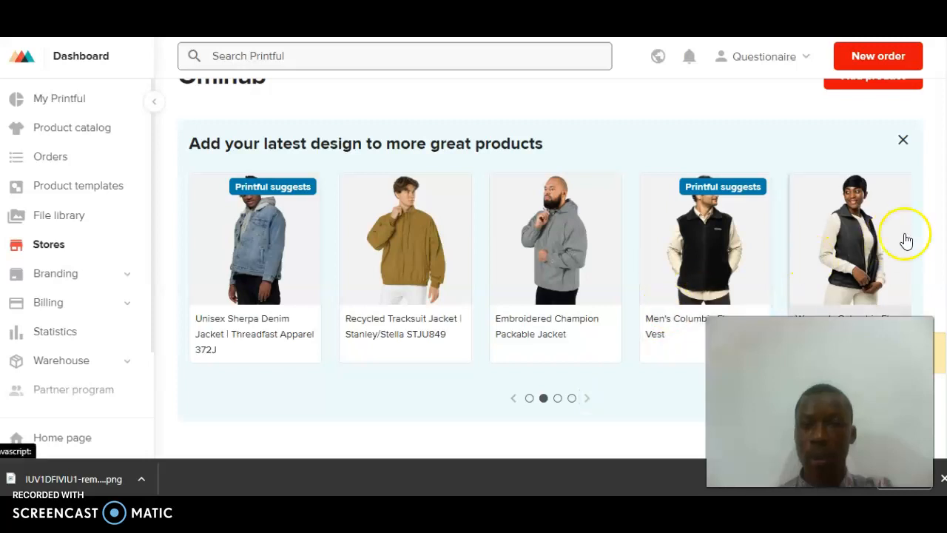
{"action": "left_click", "coordinate": [862, 250]}
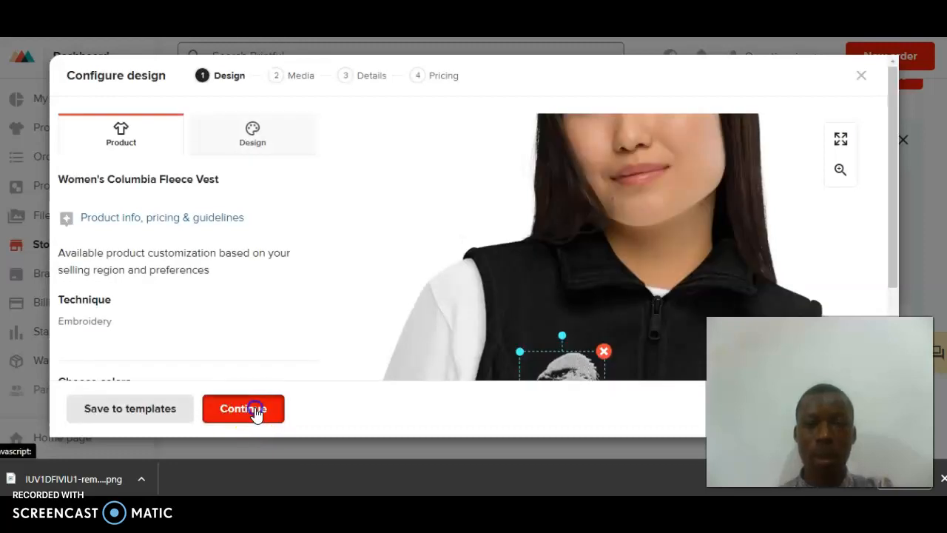
{"action": "left_click", "coordinate": [255, 408]}
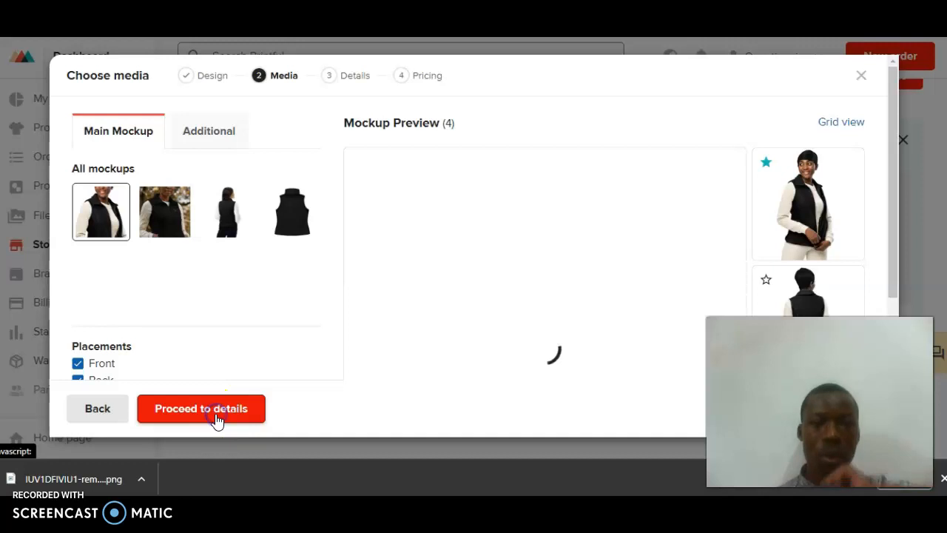
{"action": "left_click", "coordinate": [216, 419]}
{"action": "left_click", "coordinate": [215, 415]}
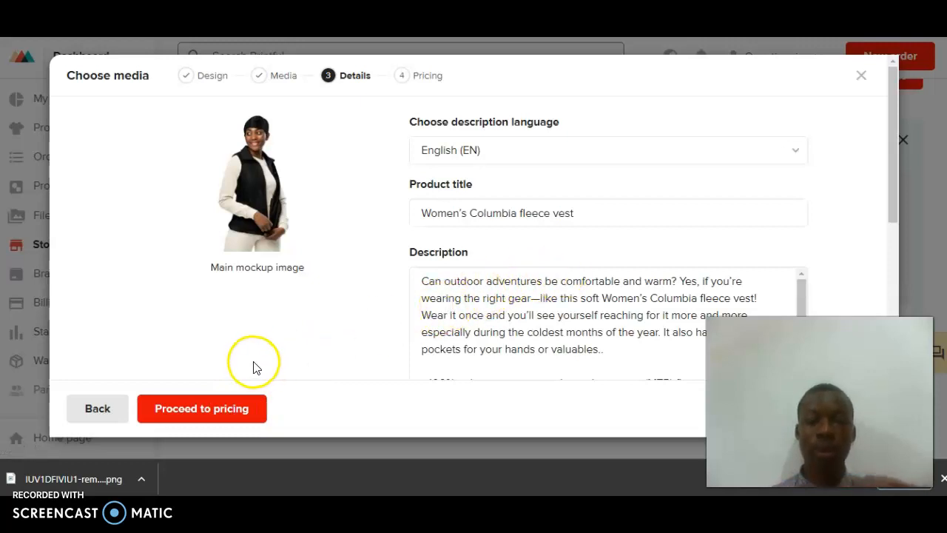
{"action": "left_click", "coordinate": [208, 414]}
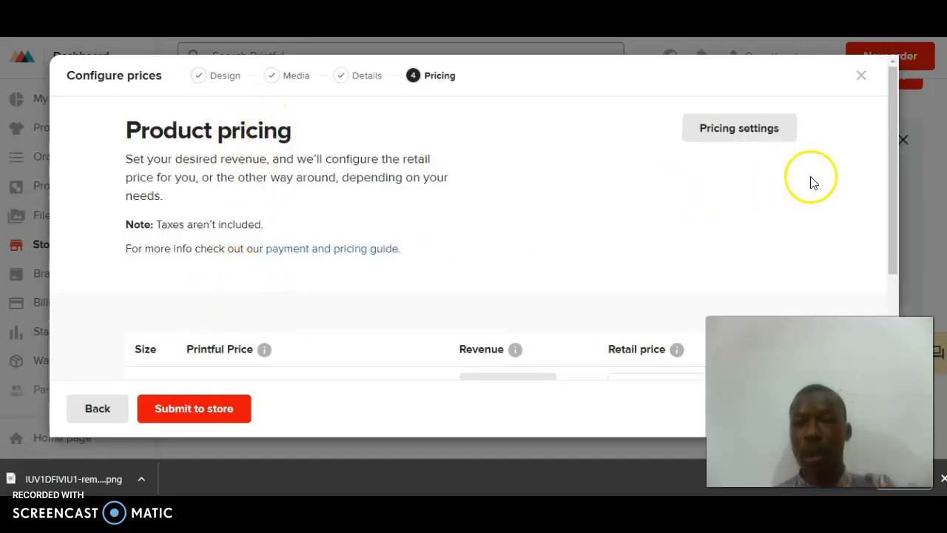
Raise the fleece vest's size S retail price to 4144.00.
{"action": "left_click_drag", "start_coordinate": [893, 148], "coordinate": [892, 289]}
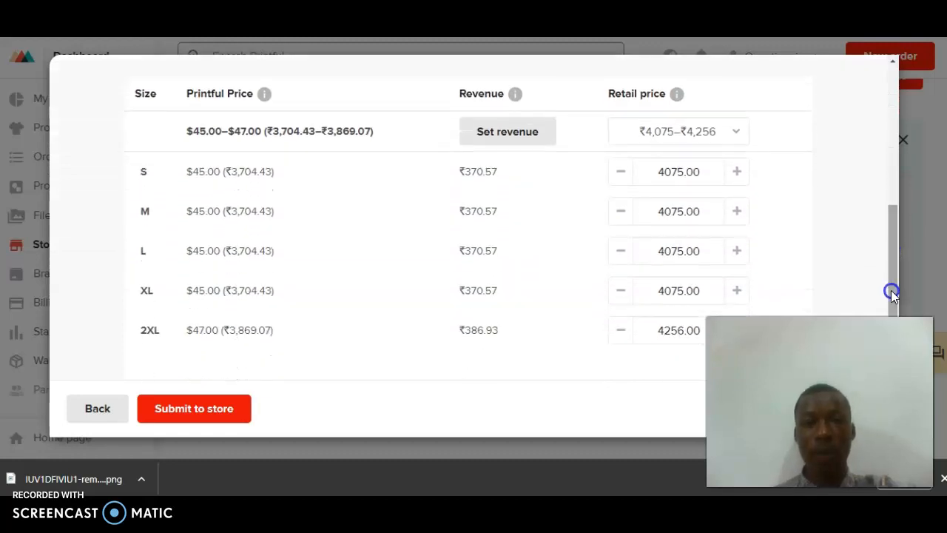
{"action": "left_click", "coordinate": [734, 175]}
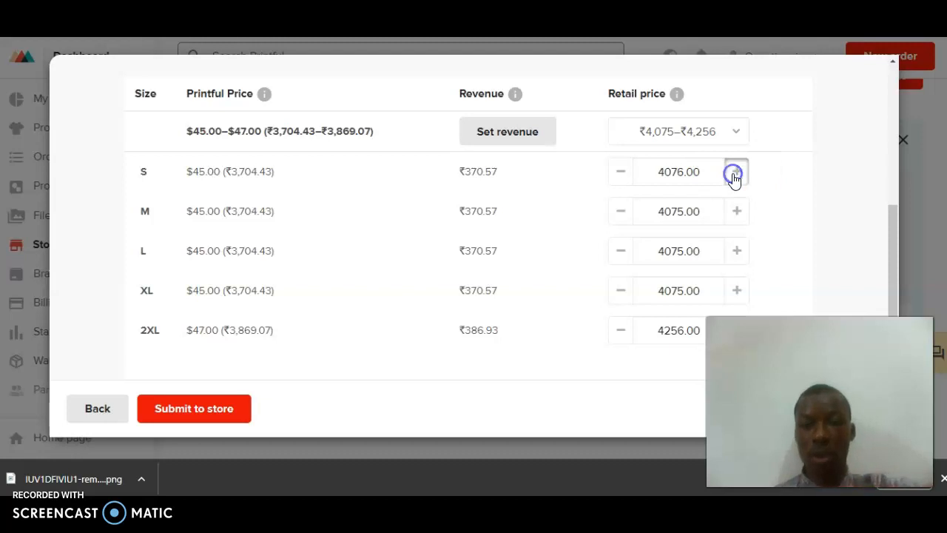
{"action": "left_click", "coordinate": [733, 175]}
{"action": "left_click", "coordinate": [733, 175]}
{"action": "left_click", "coordinate": [733, 174]}
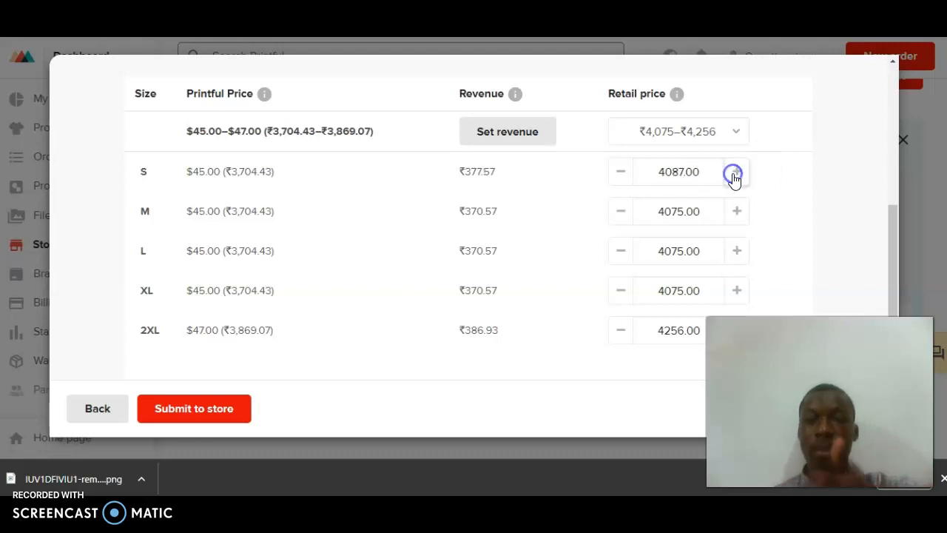
{"action": "left_click", "coordinate": [733, 175]}
{"action": "left_click", "coordinate": [733, 175]}
{"action": "left_click", "coordinate": [733, 175]}
{"action": "left_click", "coordinate": [734, 175]}
{"action": "left_click", "coordinate": [733, 175]}
{"action": "left_click", "coordinate": [734, 175]}
{"action": "left_click", "coordinate": [733, 174]}
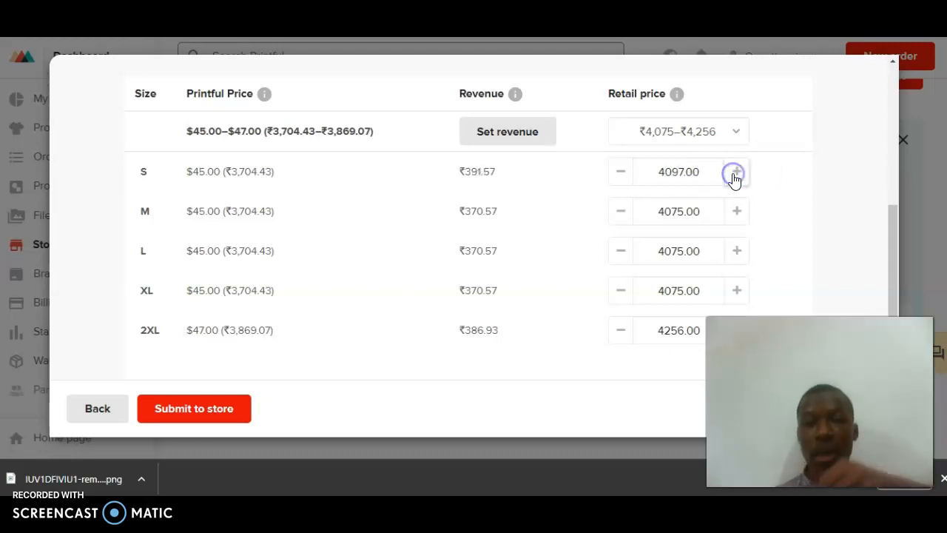
{"action": "left_click", "coordinate": [733, 175]}
{"action": "left_click", "coordinate": [733, 174]}
{"action": "left_click", "coordinate": [733, 175]}
{"action": "left_click", "coordinate": [734, 178]}
{"action": "left_click", "coordinate": [733, 174]}
{"action": "left_click", "coordinate": [734, 175]}
{"action": "left_click", "coordinate": [733, 175]}
{"action": "left_click", "coordinate": [733, 175]}
{"action": "left_click", "coordinate": [733, 175]}
{"action": "left_click", "coordinate": [734, 174]}
{"action": "left_click", "coordinate": [734, 175]}
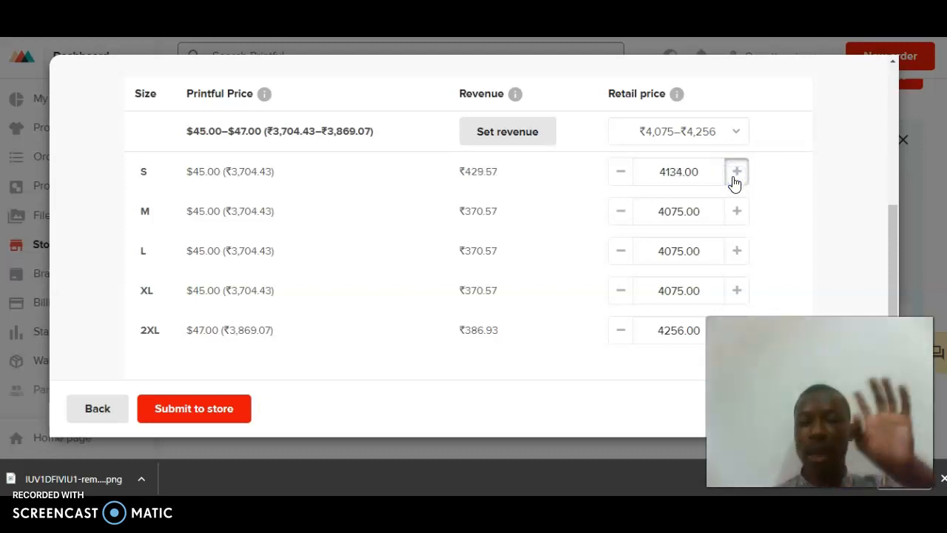
{"action": "left_click", "coordinate": [735, 177]}
{"action": "left_click", "coordinate": [735, 176]}
{"action": "left_click", "coordinate": [735, 176]}
{"action": "left_click", "coordinate": [735, 176]}
{"action": "left_click", "coordinate": [735, 176]}
{"action": "left_click", "coordinate": [735, 176]}
{"action": "left_click", "coordinate": [735, 177]}
{"action": "left_click", "coordinate": [733, 174]}
{"action": "left_click", "coordinate": [733, 175]}
{"action": "left_click", "coordinate": [733, 174]}
Slightly raise the fleece vest's retail prices for sizes M, L and XL, and submit the product to the Omihub store.
{"action": "left_click", "coordinate": [738, 212]}
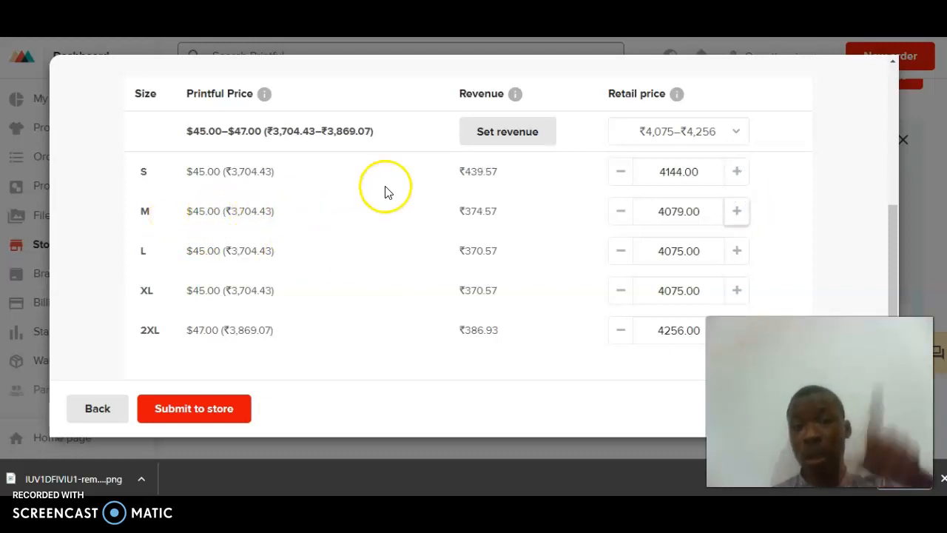
{"action": "left_click", "coordinate": [734, 223]}
{"action": "left_click", "coordinate": [734, 223]}
{"action": "left_click", "coordinate": [734, 223]}
{"action": "left_click", "coordinate": [734, 223]}
{"action": "left_click", "coordinate": [741, 242]}
{"action": "left_click", "coordinate": [741, 242]}
{"action": "left_click", "coordinate": [741, 242]}
{"action": "left_click", "coordinate": [740, 242]}
{"action": "left_click", "coordinate": [737, 252]}
{"action": "left_click", "coordinate": [737, 252]}
{"action": "left_click", "coordinate": [737, 252]}
{"action": "left_click", "coordinate": [737, 252]}
{"action": "left_click", "coordinate": [737, 292]}
{"action": "left_click", "coordinate": [737, 293]}
{"action": "left_click", "coordinate": [737, 293]}
{"action": "left_click", "coordinate": [737, 292]}
{"action": "left_click", "coordinate": [224, 416]}
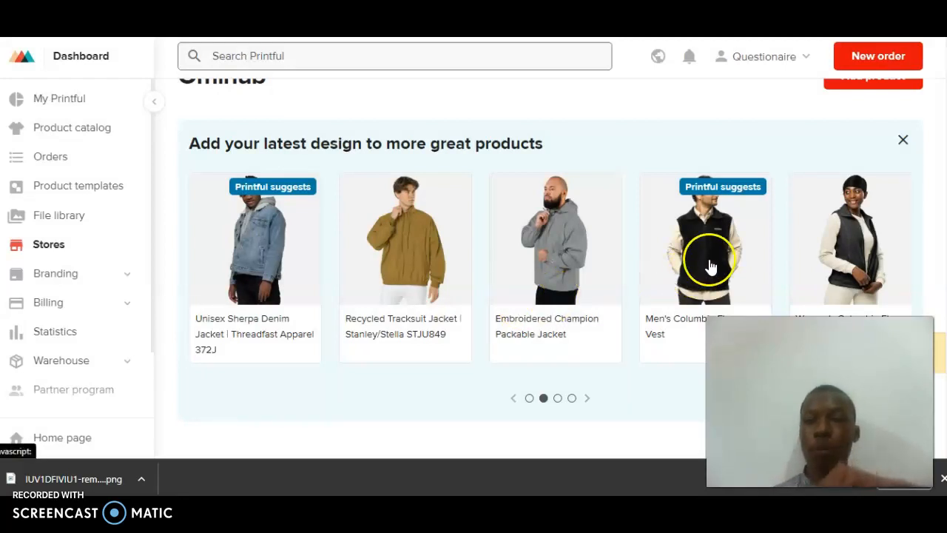
Reload the Omihub store page in Printful and reopen the draft clothing-fashion theme in the Shopify theme editor.
{"action": "scroll", "coordinate": [550, 266], "scroll_direction": "up", "scroll_amount": 3}
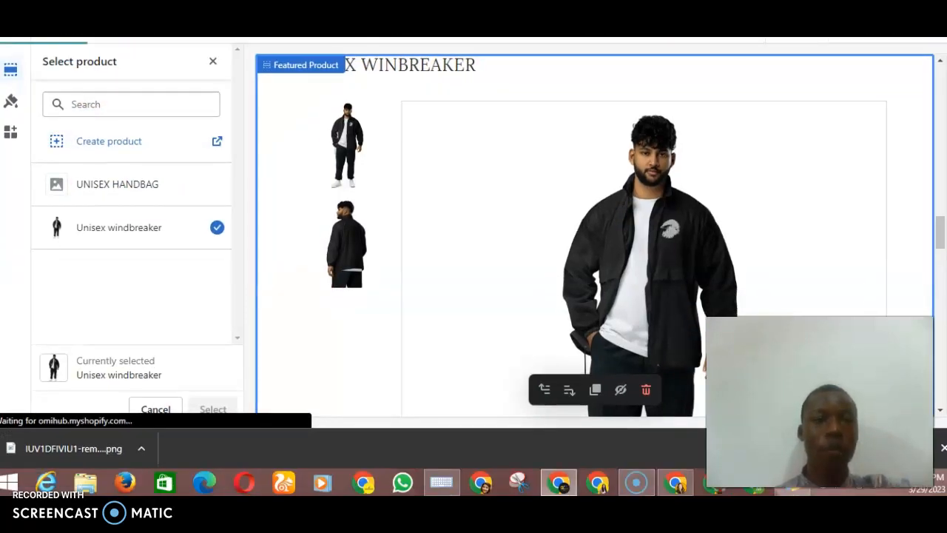
{"action": "left_click", "coordinate": [50, 6]}
{"action": "left_click", "coordinate": [523, 68]}
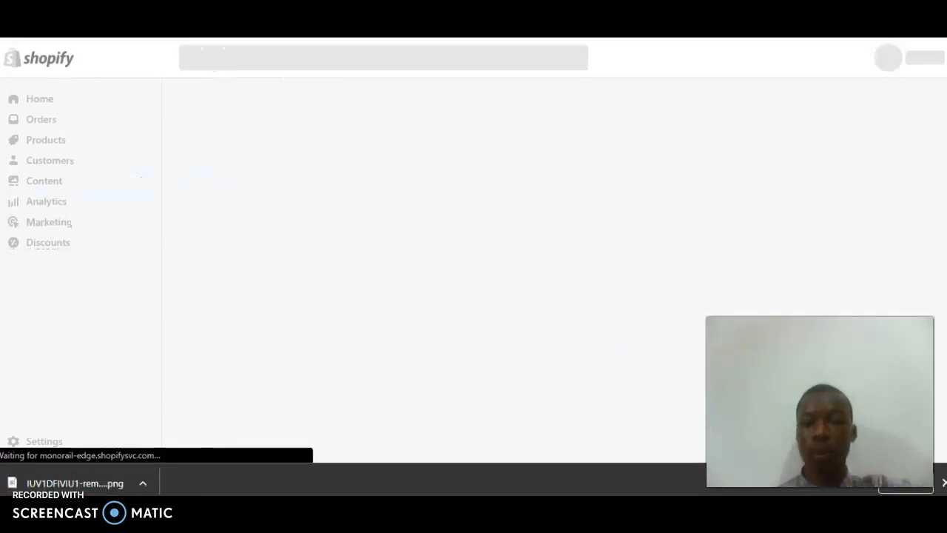
{"action": "left_click", "coordinate": [944, 483]}
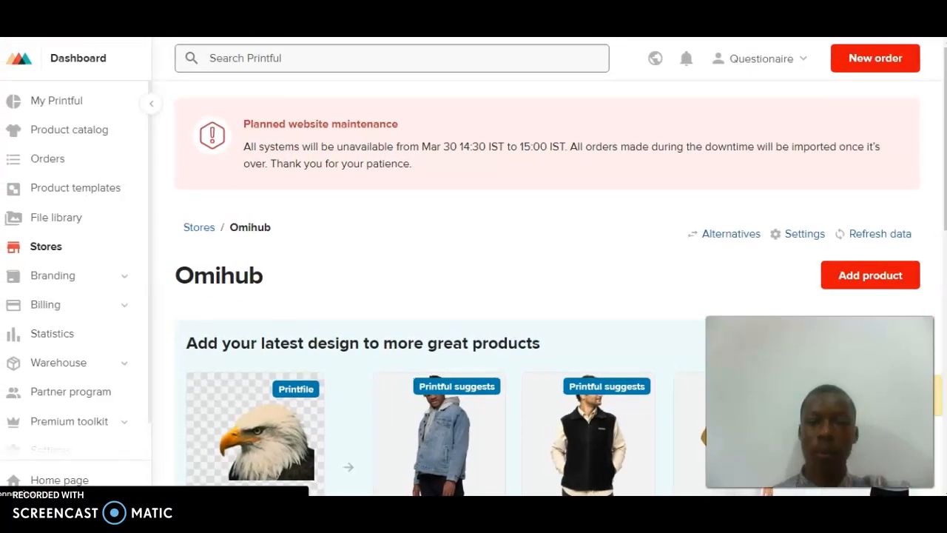
{"action": "left_click", "coordinate": [357, 192]}
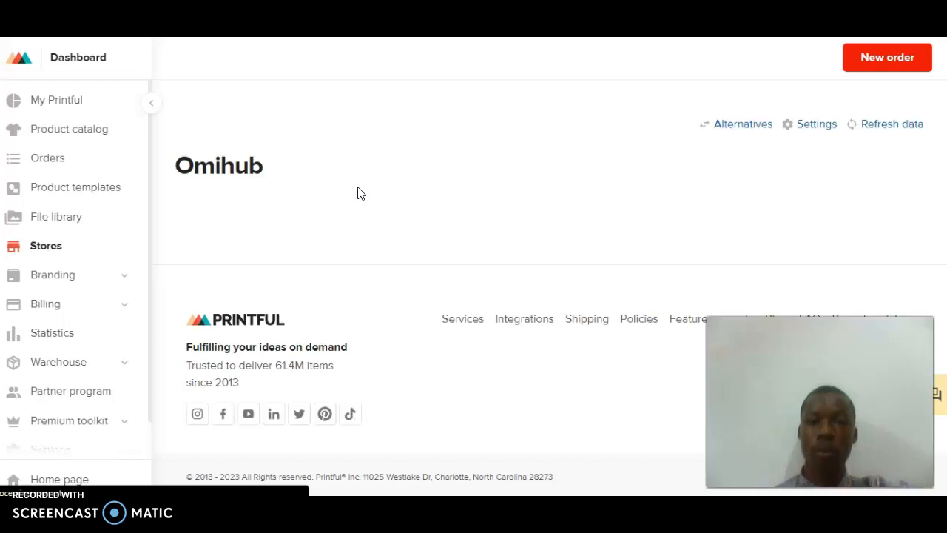
{"action": "left_click", "coordinate": [570, 84]}
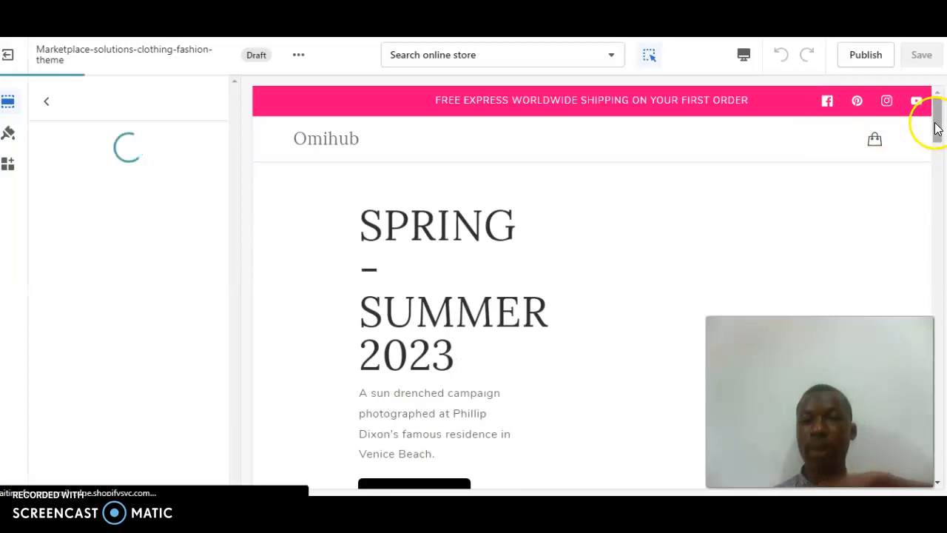
Duplicate the Unisex windbreaker's Featured Product section on the Omihub home page.
{"action": "left_click_drag", "start_coordinate": [936, 126], "coordinate": [934, 239]}
{"action": "left_click", "coordinate": [697, 273]}
{"action": "left_click", "coordinate": [442, 412]}
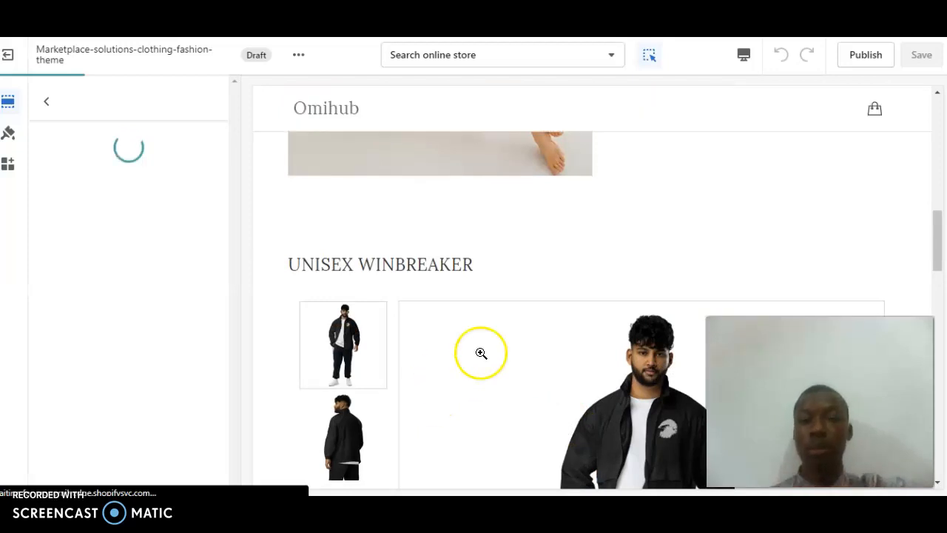
{"action": "left_click_drag", "start_coordinate": [938, 244], "coordinate": [937, 266]}
{"action": "left_click", "coordinate": [570, 295]}
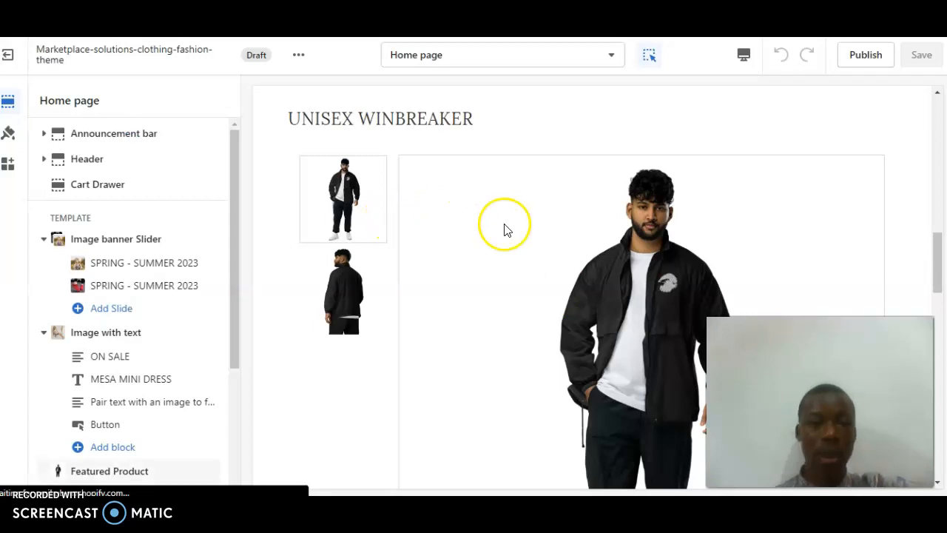
{"action": "left_click", "coordinate": [442, 241]}
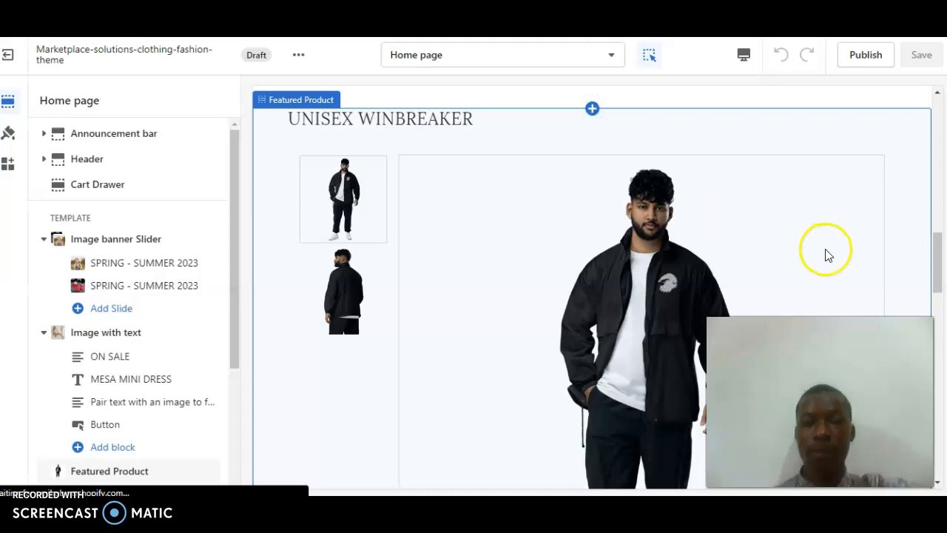
{"action": "left_click_drag", "start_coordinate": [938, 259], "coordinate": [937, 327]}
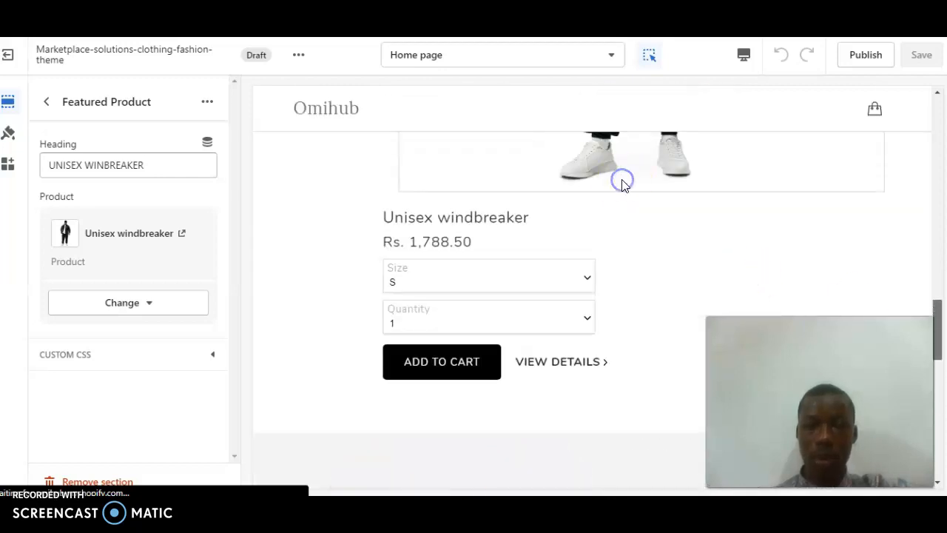
{"action": "mouse_move", "coordinate": [792, 222]}
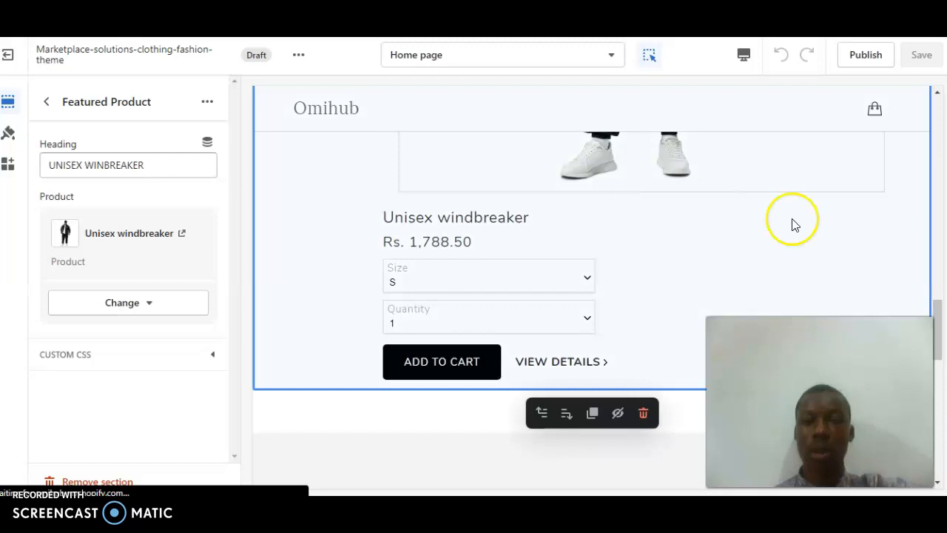
{"action": "left_click", "coordinate": [593, 414]}
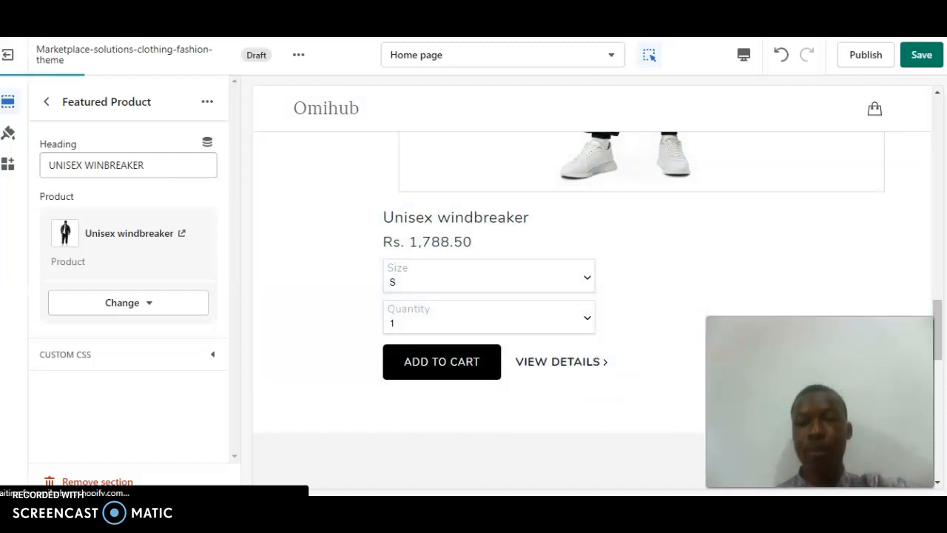
Change the duplicated Featured Product section's product to the Women's Columbia fleece vest.
{"action": "left_click_drag", "start_coordinate": [938, 314], "coordinate": [944, 345]}
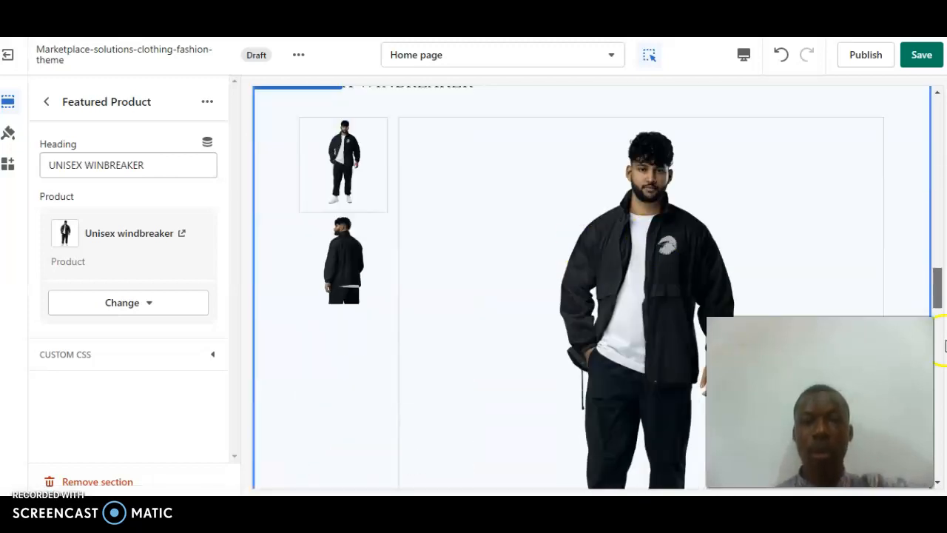
{"action": "left_click", "coordinate": [145, 304]}
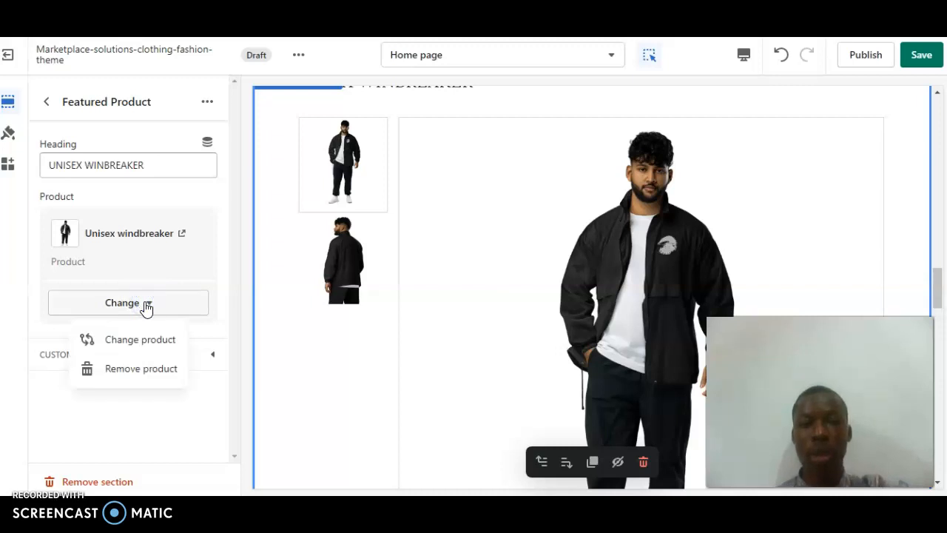
{"action": "left_click", "coordinate": [154, 347]}
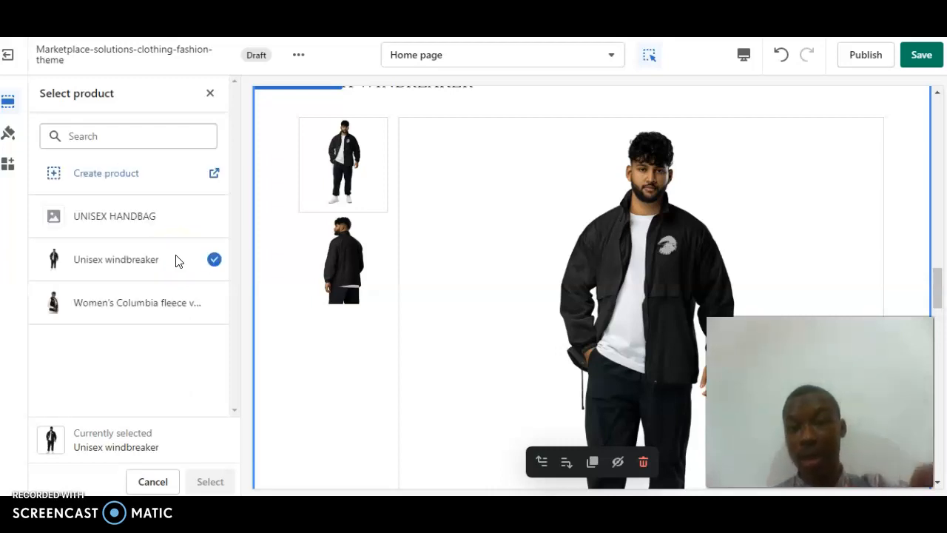
{"action": "left_click", "coordinate": [136, 304]}
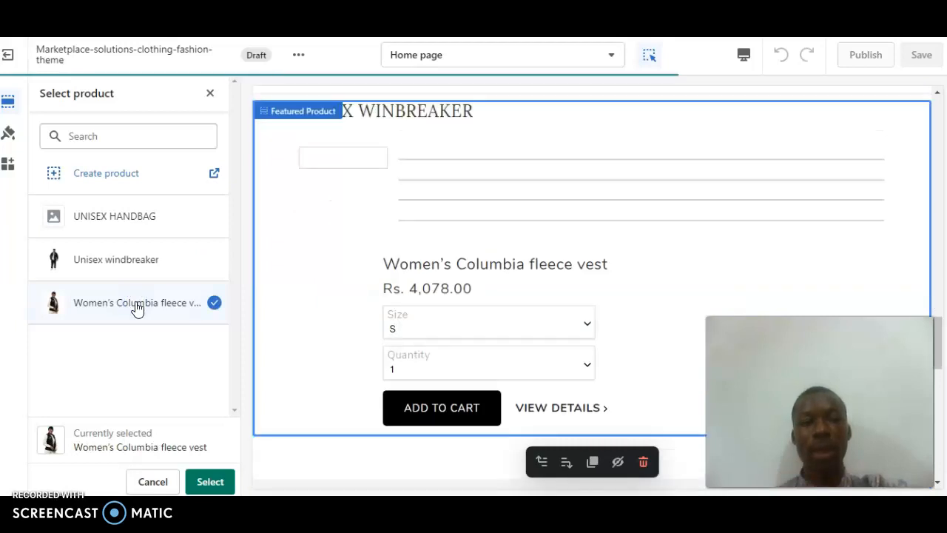
{"action": "left_click", "coordinate": [211, 482]}
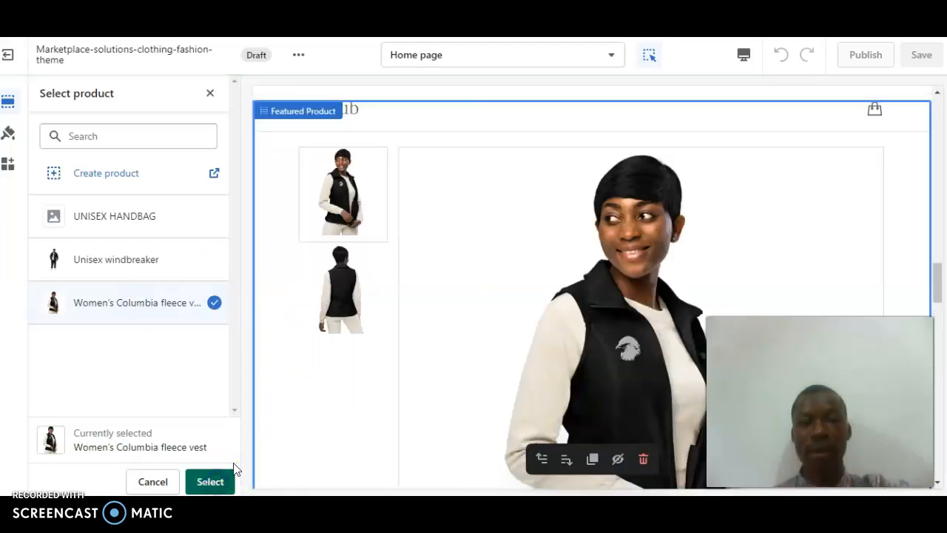